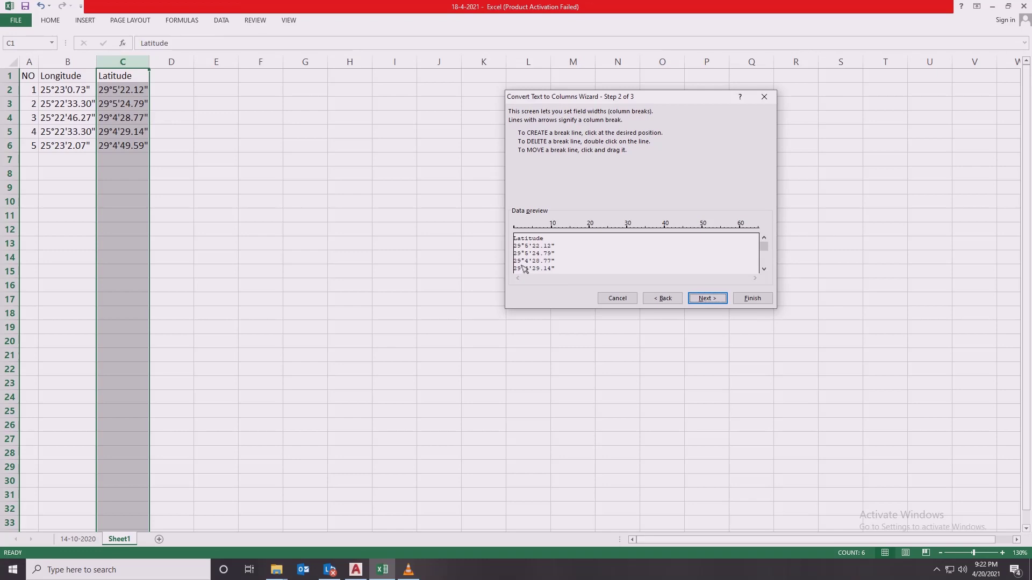
Split the Latitude column at fixed-width breaks that separate the degrees, minutes and seconds from their symbols, and finish the conversion
{"action": "left_click", "coordinate": [523, 268]}
{"action": "left_click", "coordinate": [524, 267]}
{"action": "left_click", "coordinate": [535, 270]}
{"action": "left_click", "coordinate": [552, 268]}
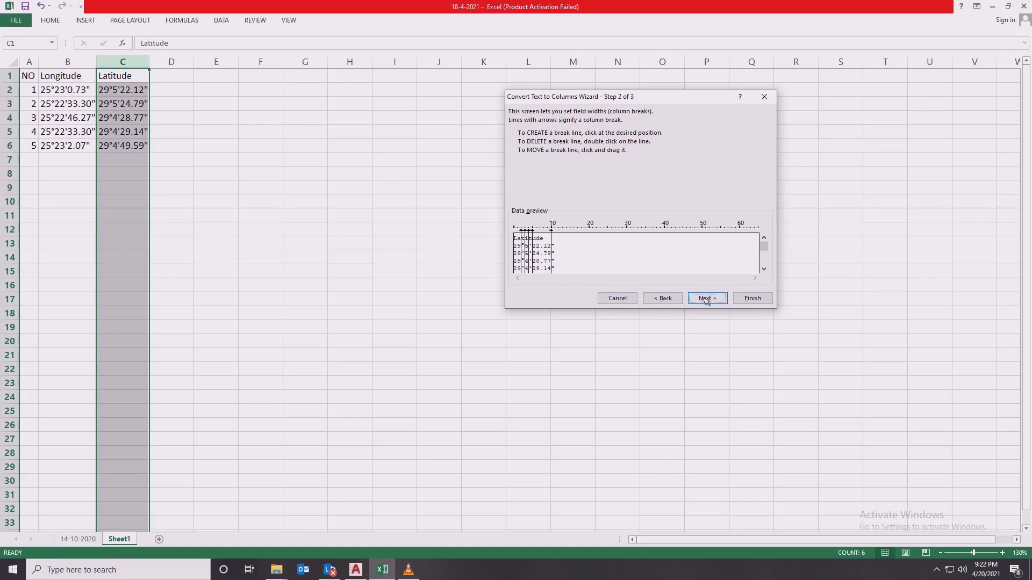
{"action": "left_click", "coordinate": [752, 299]}
{"action": "left_click", "coordinate": [456, 306]}
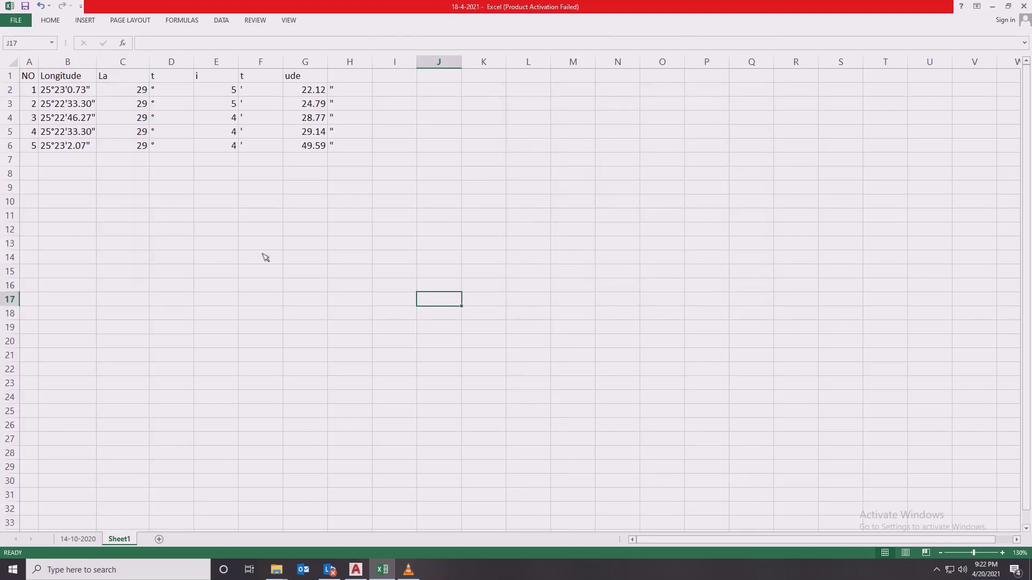
Delete the three columns that contain only the degree, minute and second symbols
{"action": "left_click", "coordinate": [172, 65]}
{"action": "right_click", "coordinate": [172, 65]}
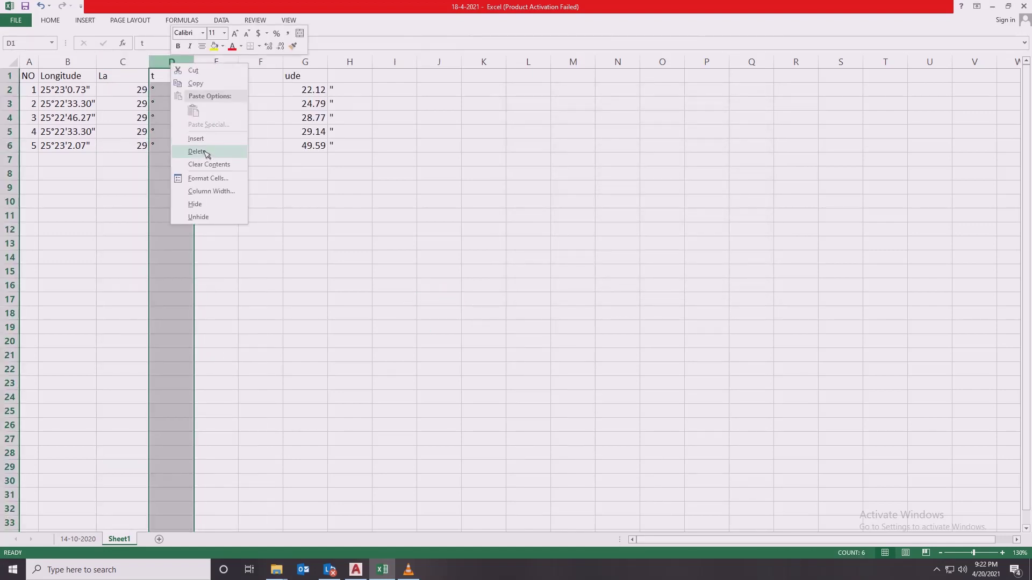
{"action": "left_click", "coordinate": [207, 153]}
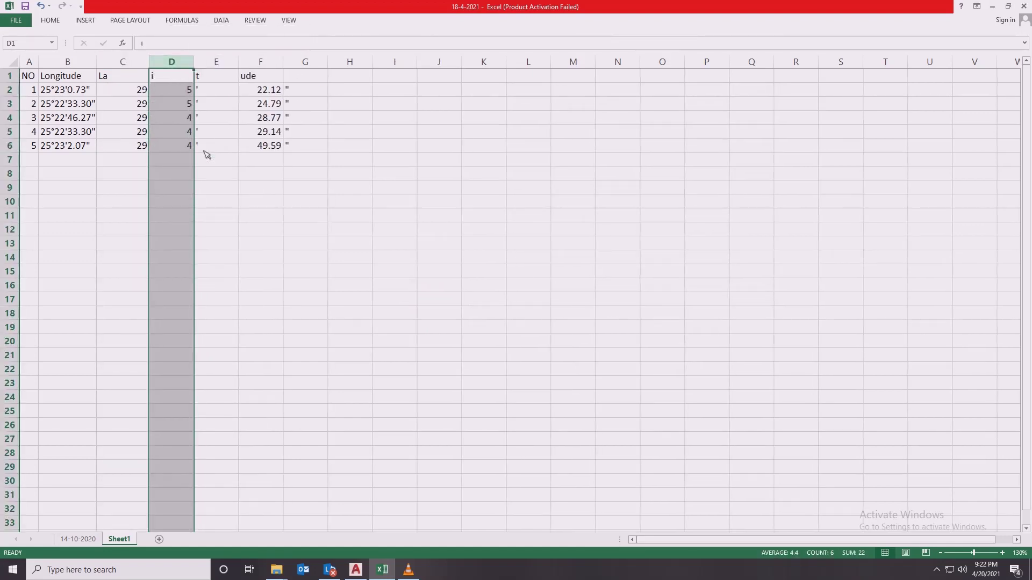
{"action": "left_click", "coordinate": [215, 65]}
{"action": "right_click", "coordinate": [215, 70]}
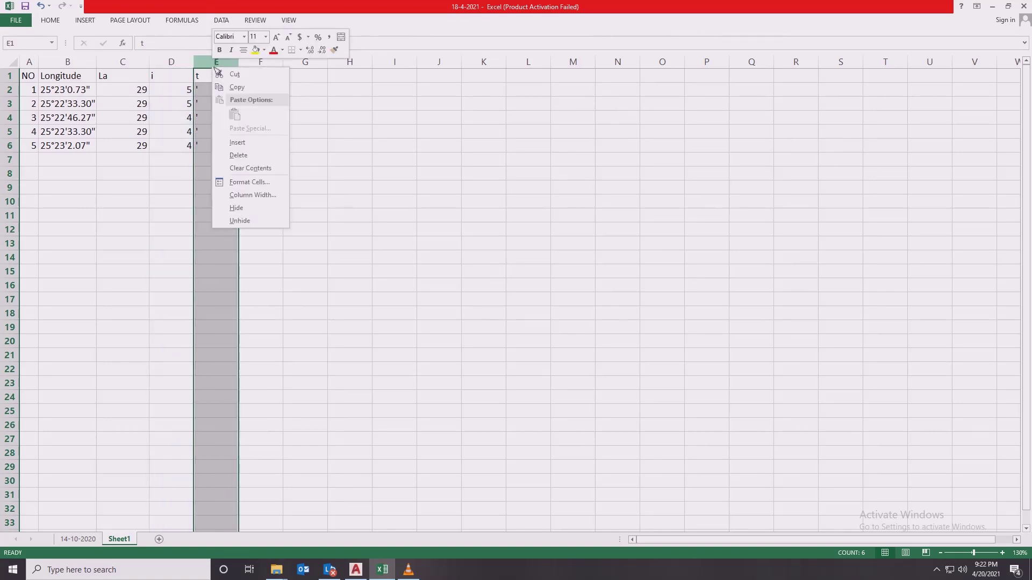
{"action": "left_click", "coordinate": [240, 155]}
{"action": "left_click", "coordinate": [271, 188]}
{"action": "left_click", "coordinate": [260, 65]}
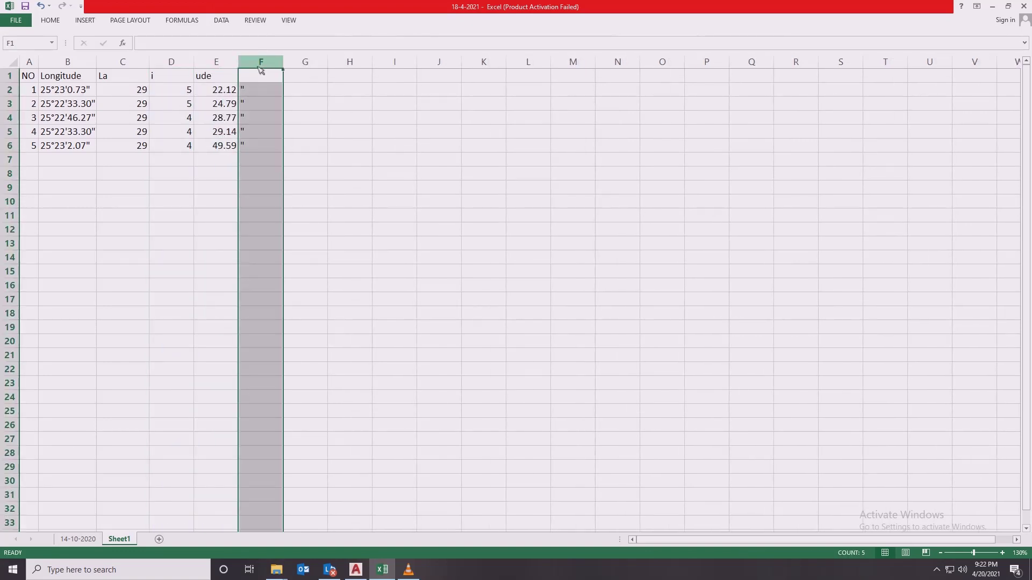
{"action": "right_click", "coordinate": [259, 67]}
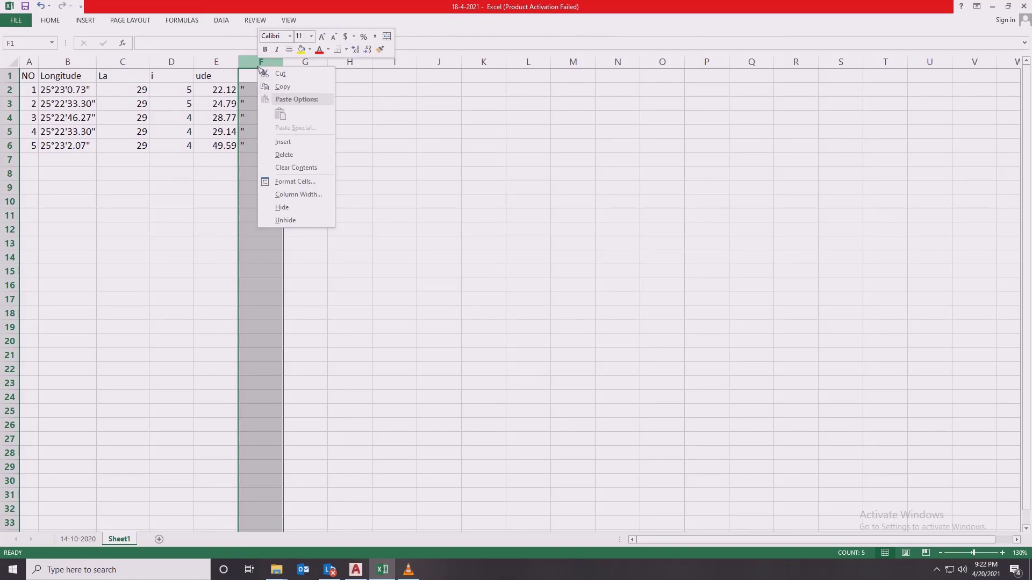
{"action": "left_click", "coordinate": [289, 156]}
{"action": "left_click", "coordinate": [323, 161]}
Rename the header of the degrees column in C1 as "Lat D"
{"action": "left_click", "coordinate": [119, 78]}
{"action": "double_click", "coordinate": [119, 78]}
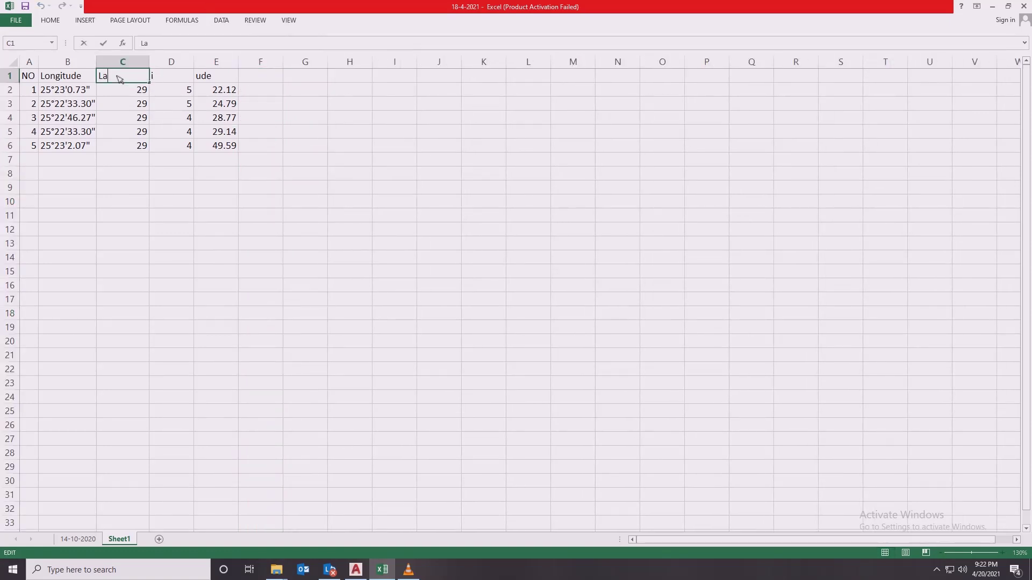
{"action": "type", "text": "T"}
{"action": "key", "text": "BackSpace"}
{"action": "type", "text": "t D"}
{"action": "key", "text": "Return"}
Copy the "Lat D" header to D1 and change the copy to "Lat M"
{"action": "left_click", "coordinate": [126, 79]}
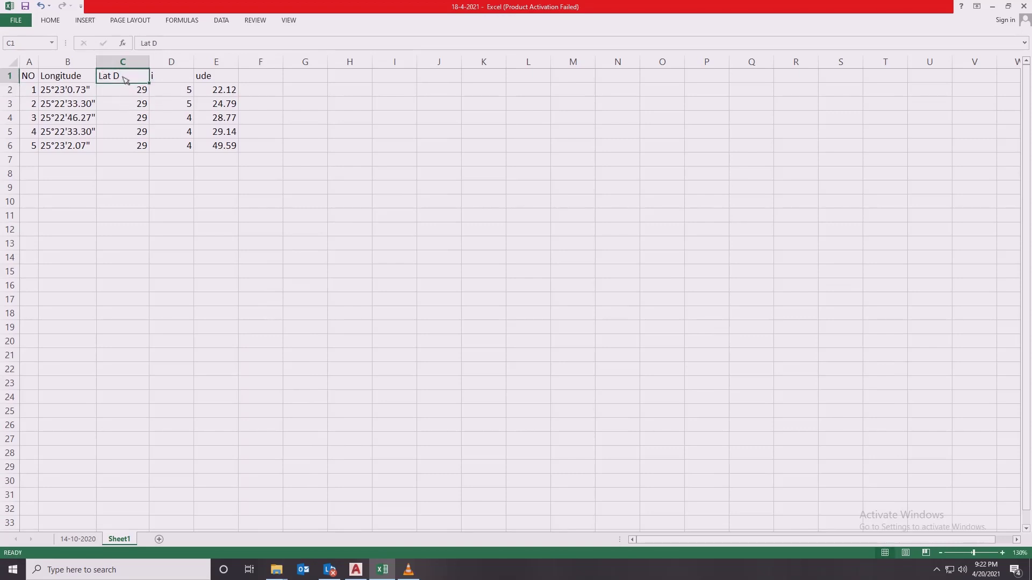
{"action": "key", "text": "ctrl+c"}
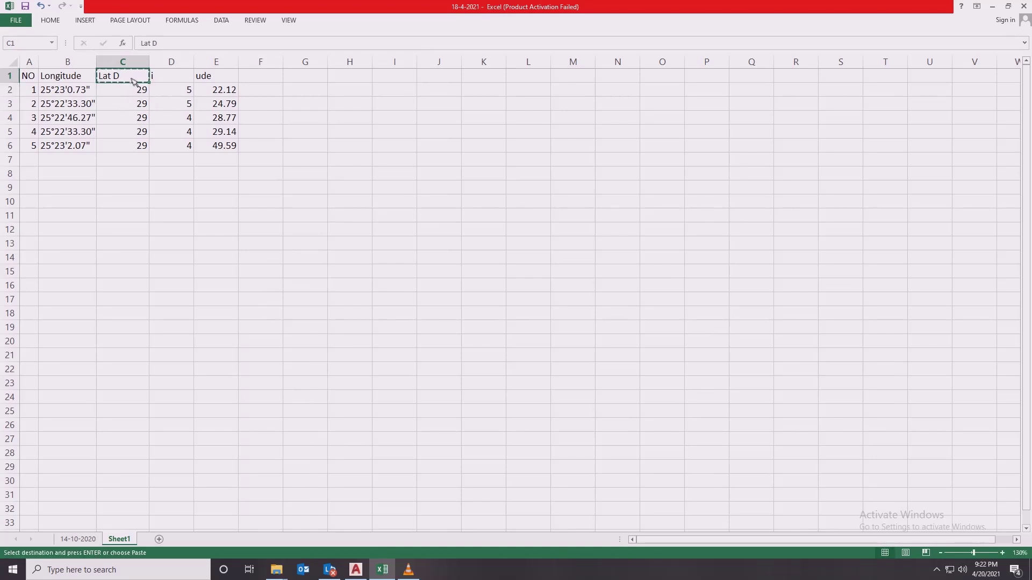
{"action": "left_click", "coordinate": [167, 80]}
{"action": "key", "text": "ctrl+v"}
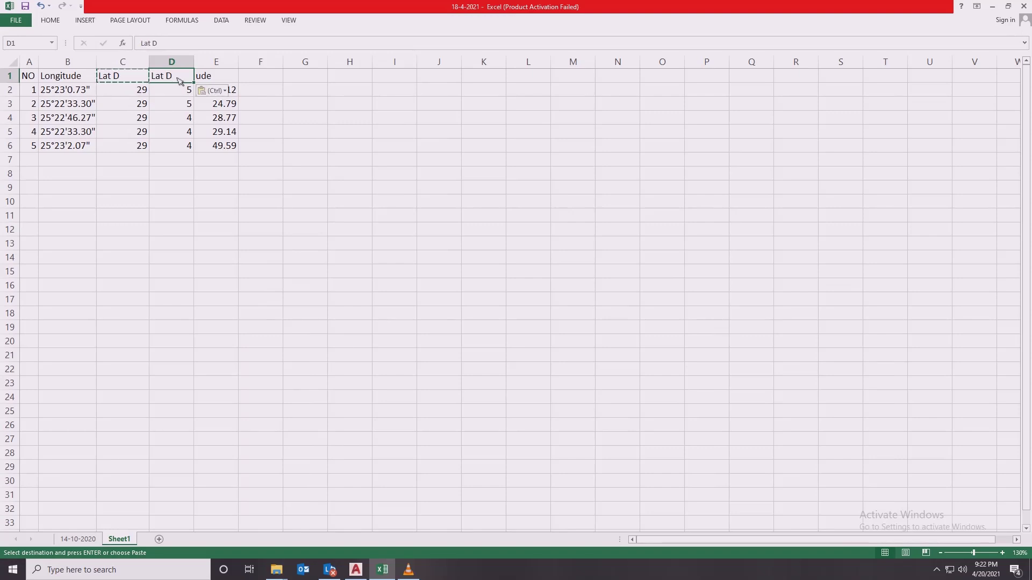
{"action": "key", "text": "F2"}
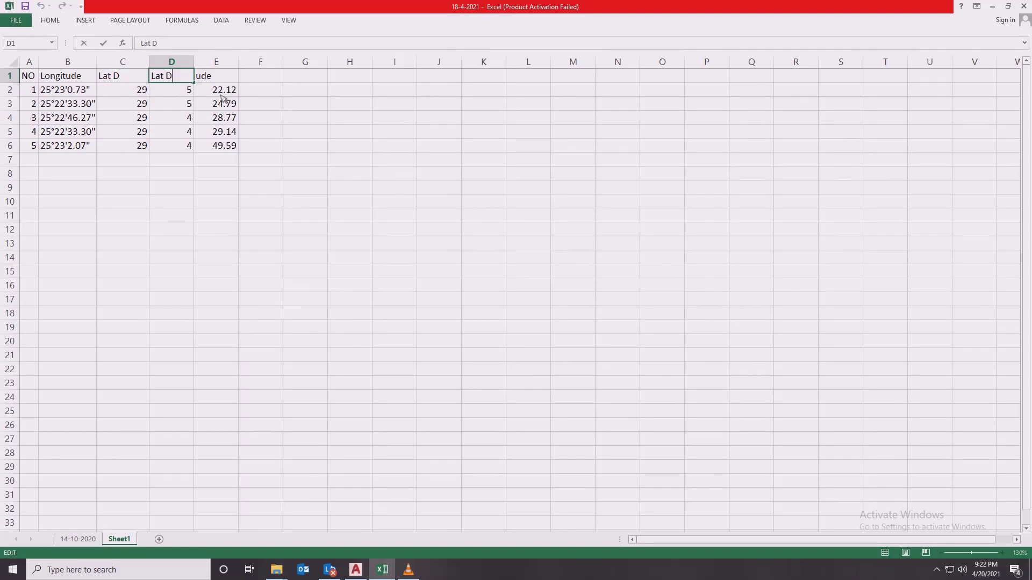
{"action": "key", "text": "BackSpace"}
{"action": "type", "text": "M"}
{"action": "left_click", "coordinate": [175, 122]}
Copy the "Lat M" header to E1 and change the copy to "Lat S"
{"action": "left_click", "coordinate": [176, 79]}
{"action": "key", "text": "ctrl+c"}
{"action": "left_click", "coordinate": [221, 79]}
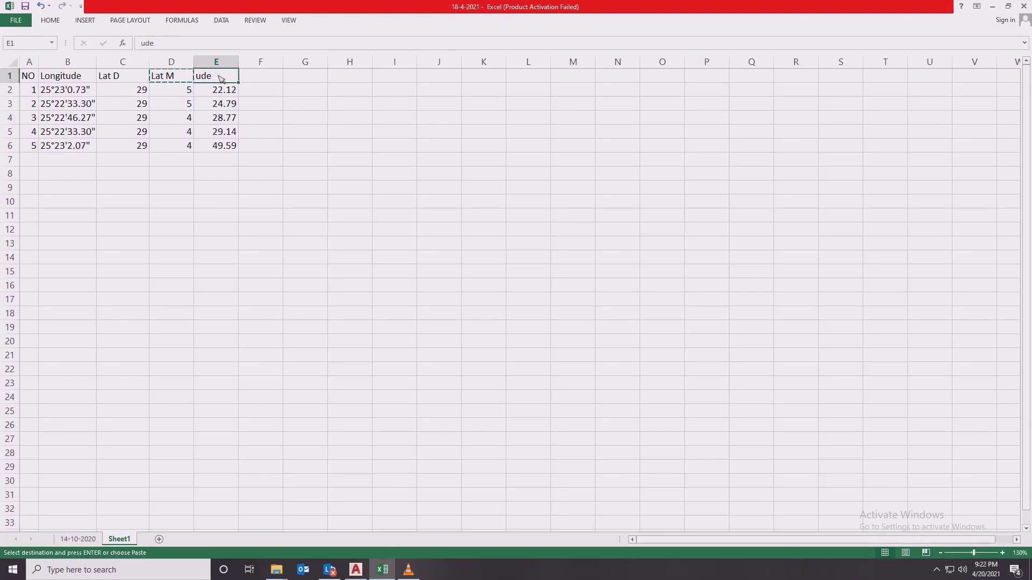
{"action": "key", "text": "ctrl+v"}
{"action": "key", "text": "Escape"}
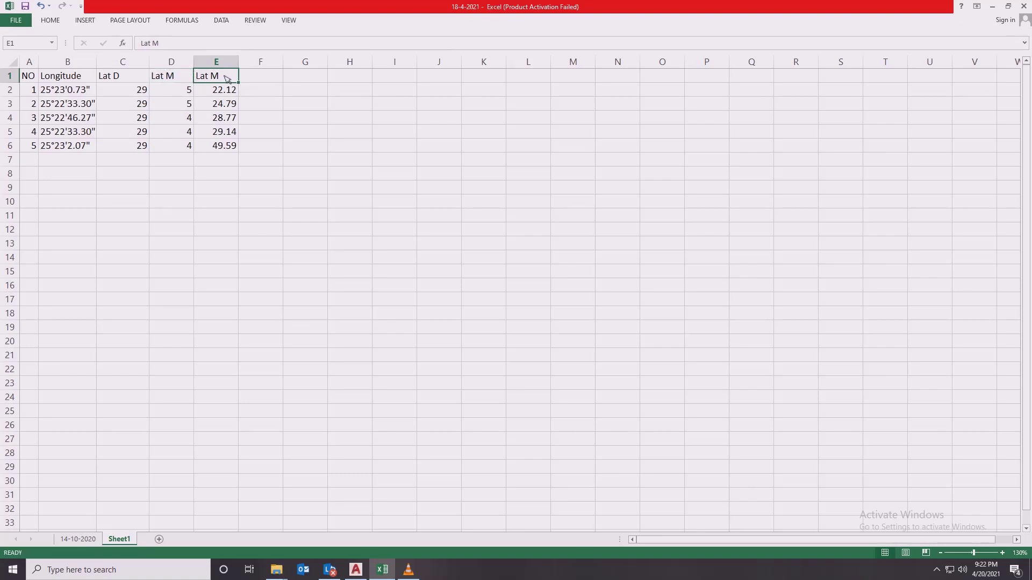
{"action": "double_click", "coordinate": [226, 78]}
{"action": "key", "text": "BackSpace"}
{"action": "type", "text": "S"}
{"action": "left_click", "coordinate": [280, 118]}
Copy the "Lat S" header to F1 and change the copy to "Lat DD"
{"action": "left_click", "coordinate": [218, 80]}
{"action": "key", "text": "ctrl+c"}
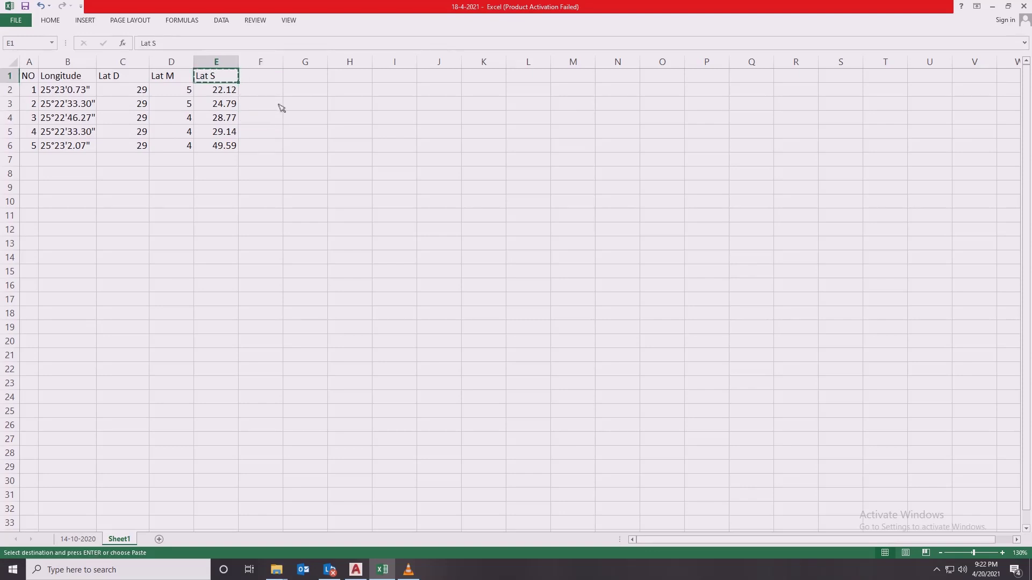
{"action": "left_click", "coordinate": [272, 81]}
{"action": "key", "text": "ctrl+v"}
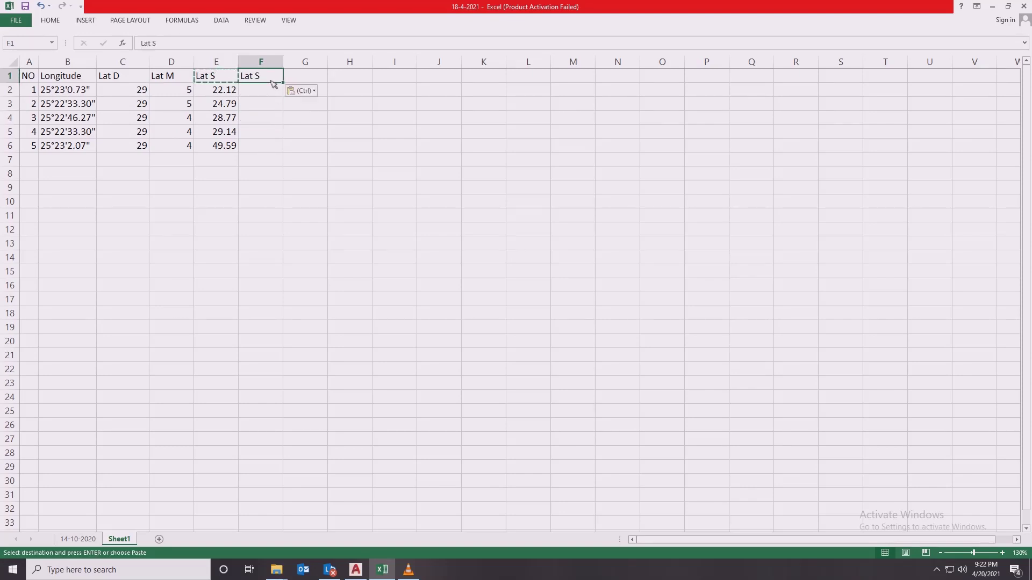
{"action": "left_click", "coordinate": [281, 118]}
{"action": "left_click", "coordinate": [269, 79]}
{"action": "key", "text": "Escape"}
{"action": "double_click", "coordinate": [269, 79]}
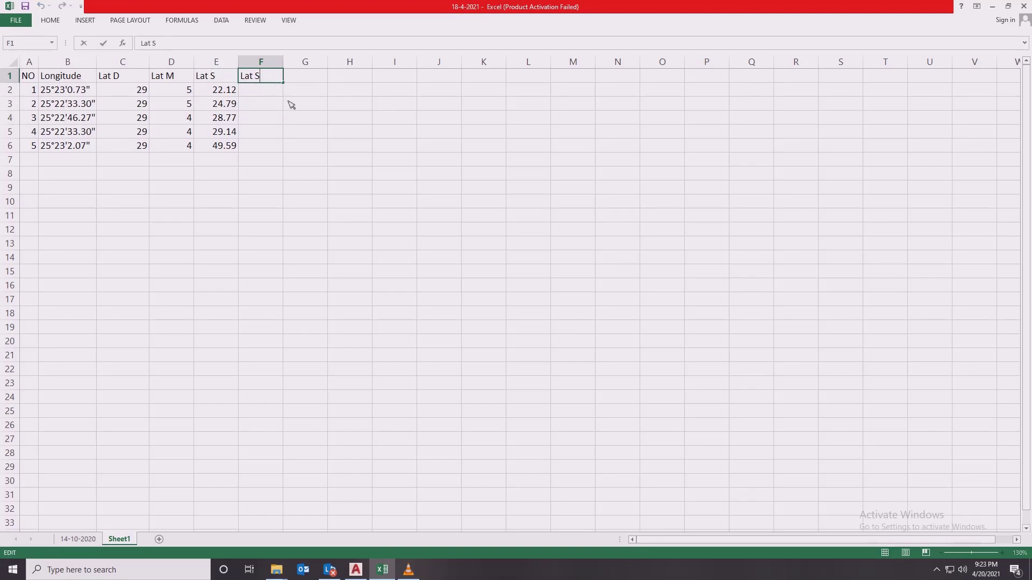
{"action": "key", "text": "BackSpace"}
{"action": "type", "text": "DD"}
{"action": "left_click", "coordinate": [267, 114]}
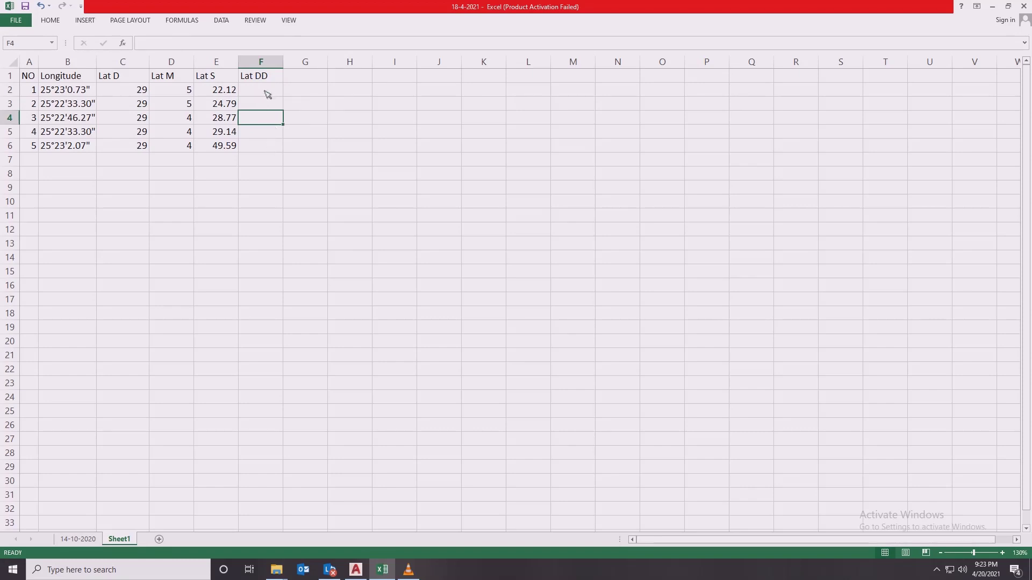
Enter the decimal-degree formula =C2+D2/60+E2/3600 in F2
{"action": "left_click", "coordinate": [267, 92]}
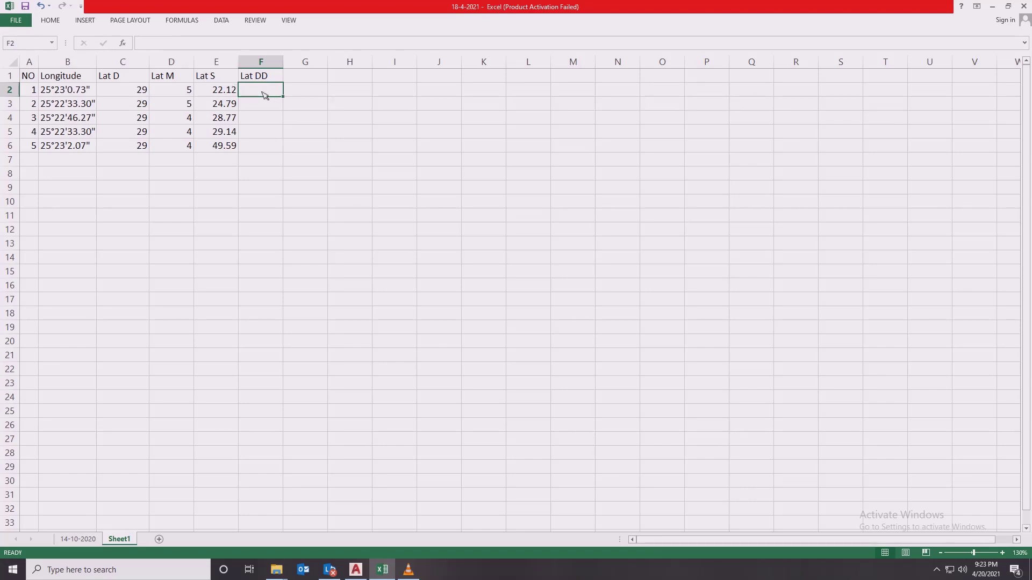
{"action": "type", "text": "="}
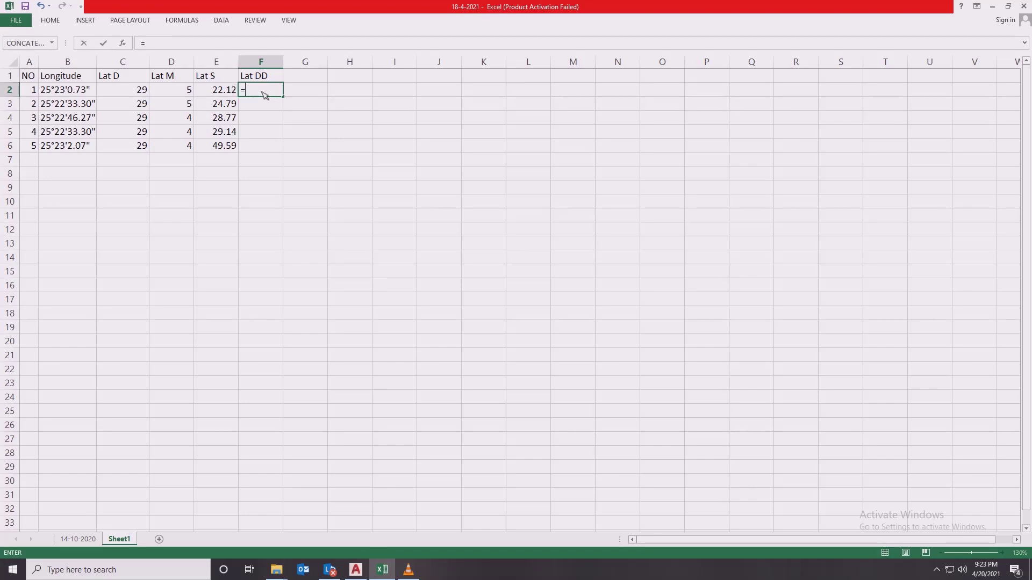
{"action": "left_click", "coordinate": [143, 92]}
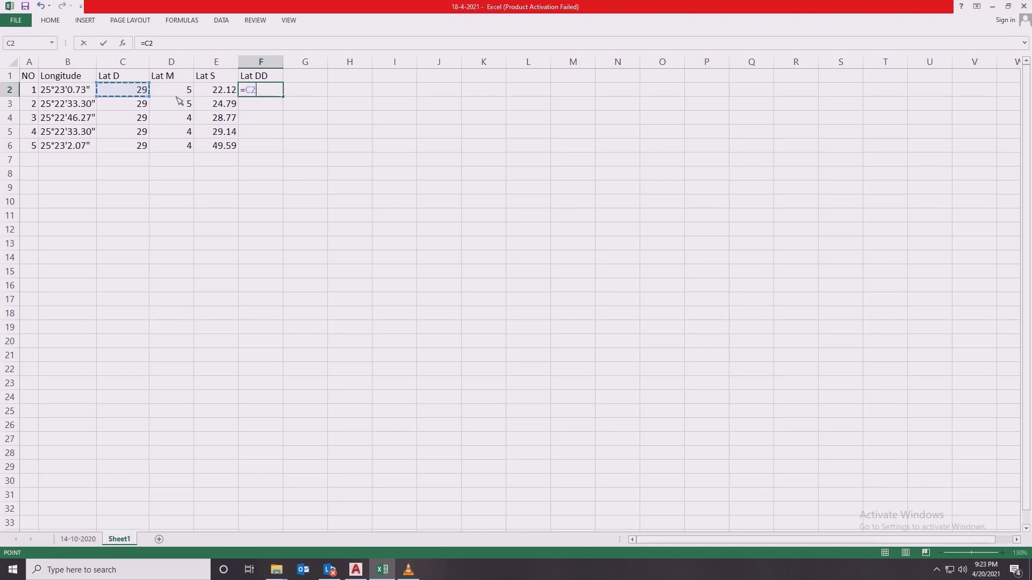
{"action": "type", "text": "+"}
{"action": "left_click", "coordinate": [186, 92]}
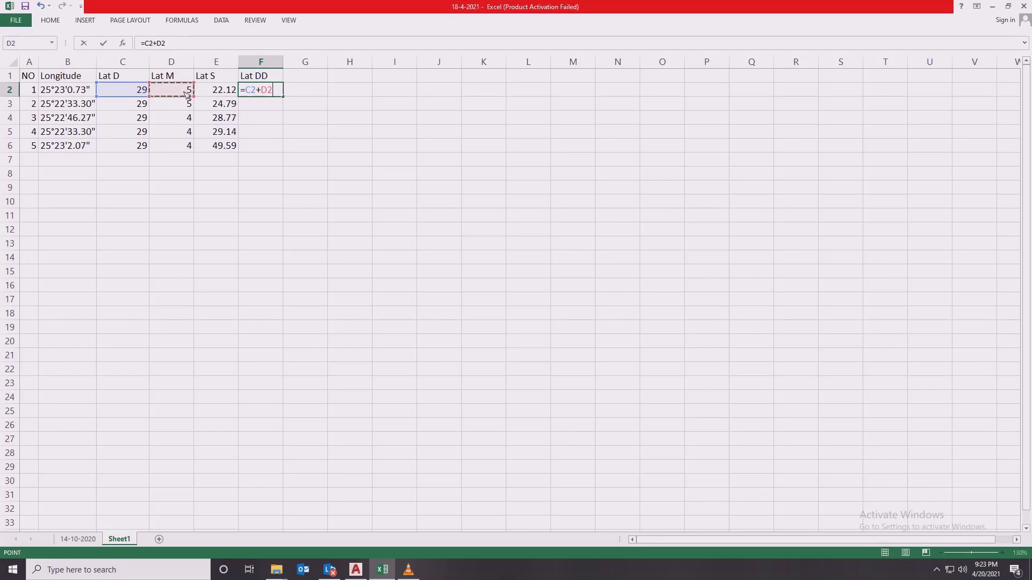
{"action": "type", "text": "/60+"}
{"action": "left_click", "coordinate": [221, 93]}
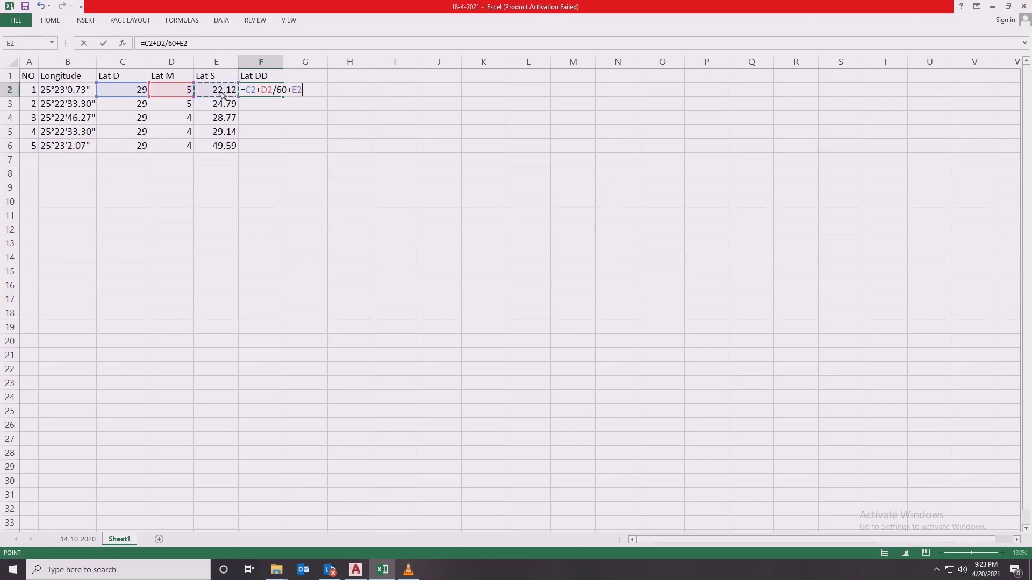
{"action": "type", "text": "/3600"}
{"action": "key", "text": "Return"}
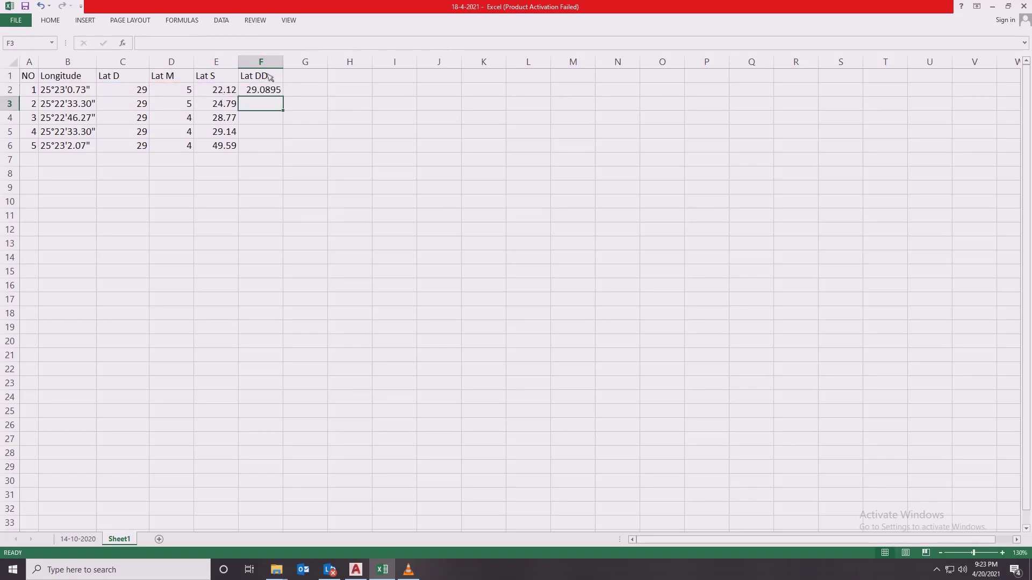
Fit the width of the Lat DD column to its contents and fill the F2 formula down to F6
{"action": "double_click", "coordinate": [283, 62]}
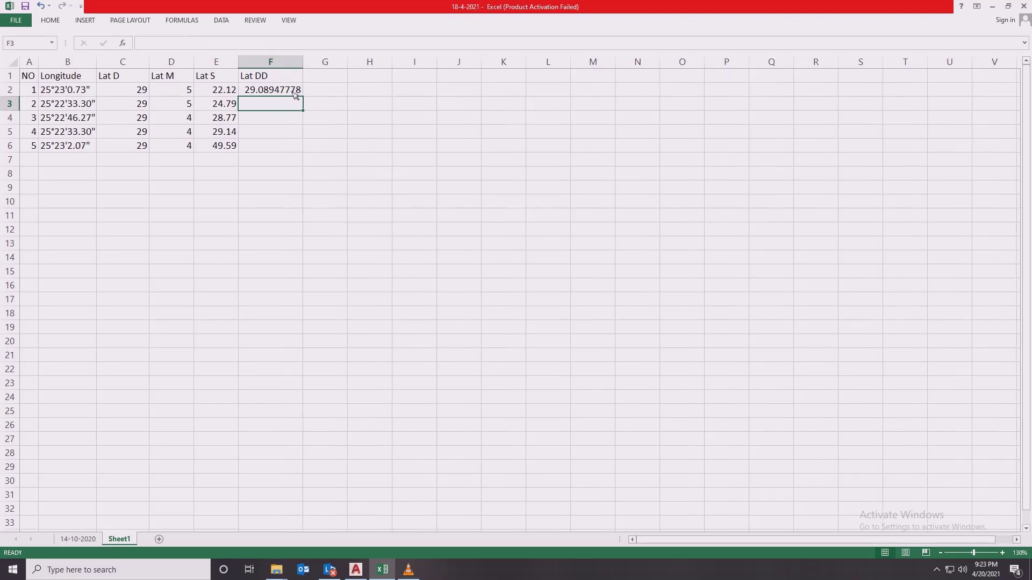
{"action": "left_click", "coordinate": [295, 94]}
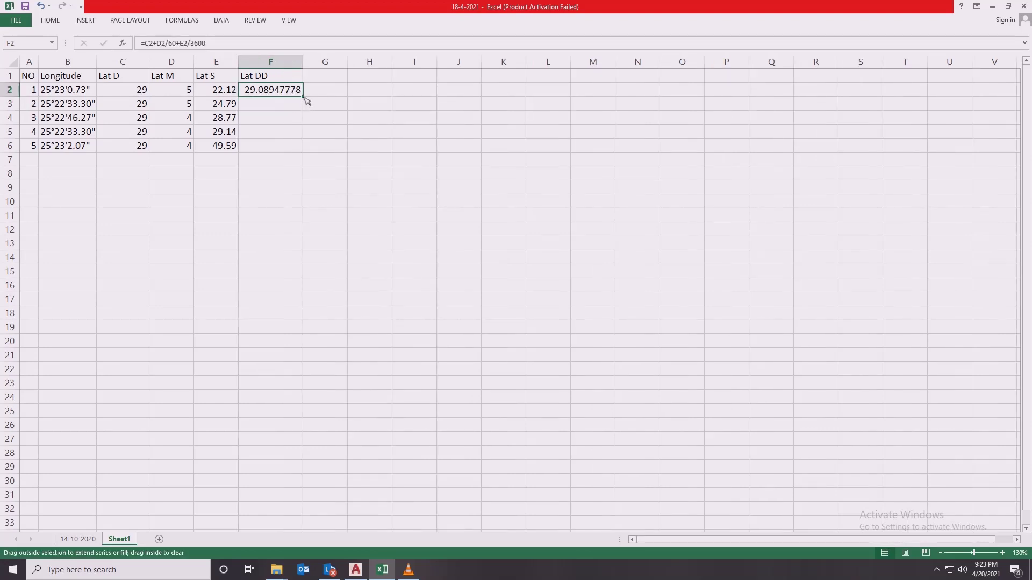
{"action": "left_click_drag", "start_coordinate": [305, 100], "coordinate": [307, 152]}
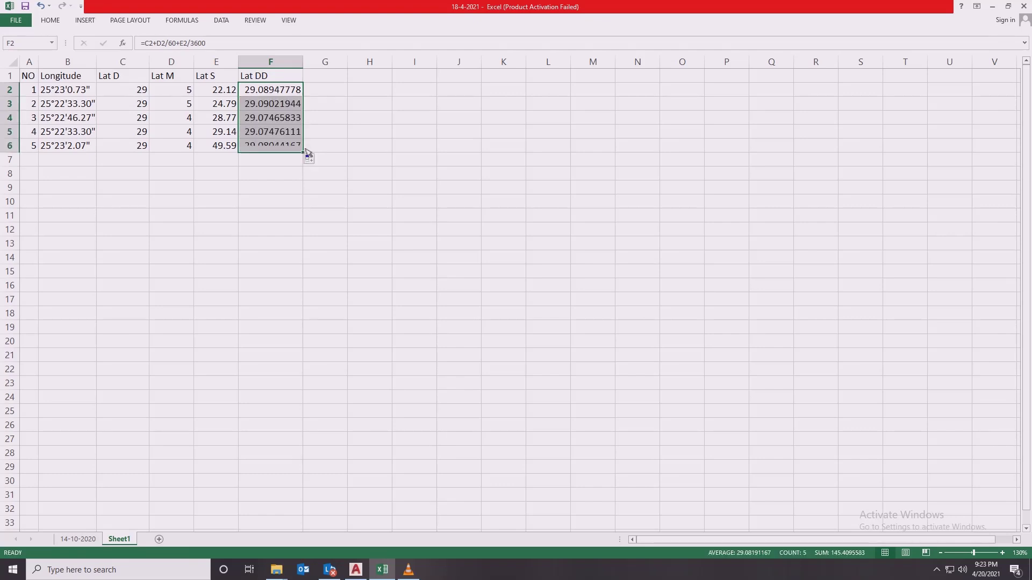
{"action": "left_click", "coordinate": [353, 173]}
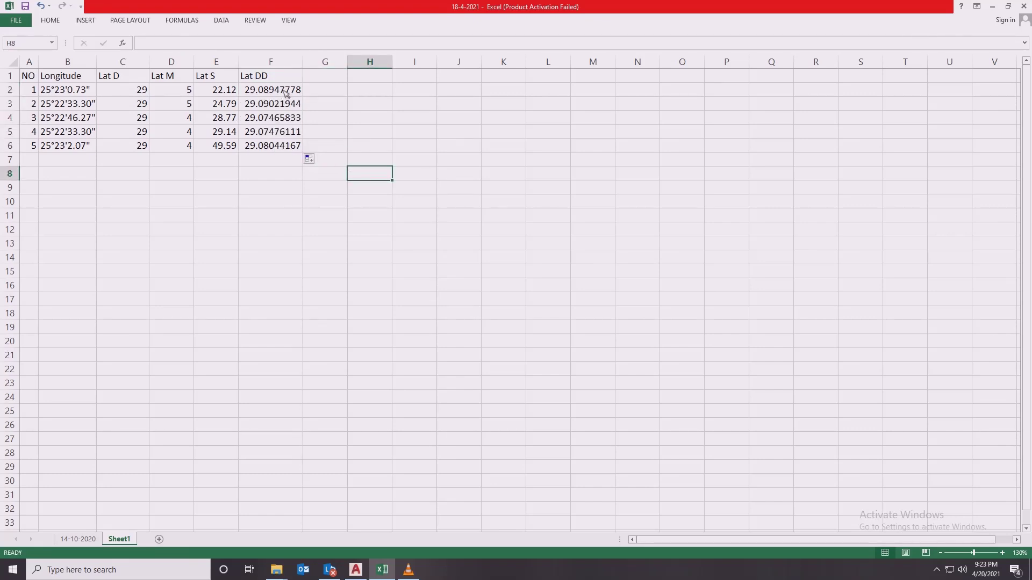
Move the Longitude header and its values from B1:B6 to the range starting at G1
{"action": "left_click", "coordinate": [73, 79]}
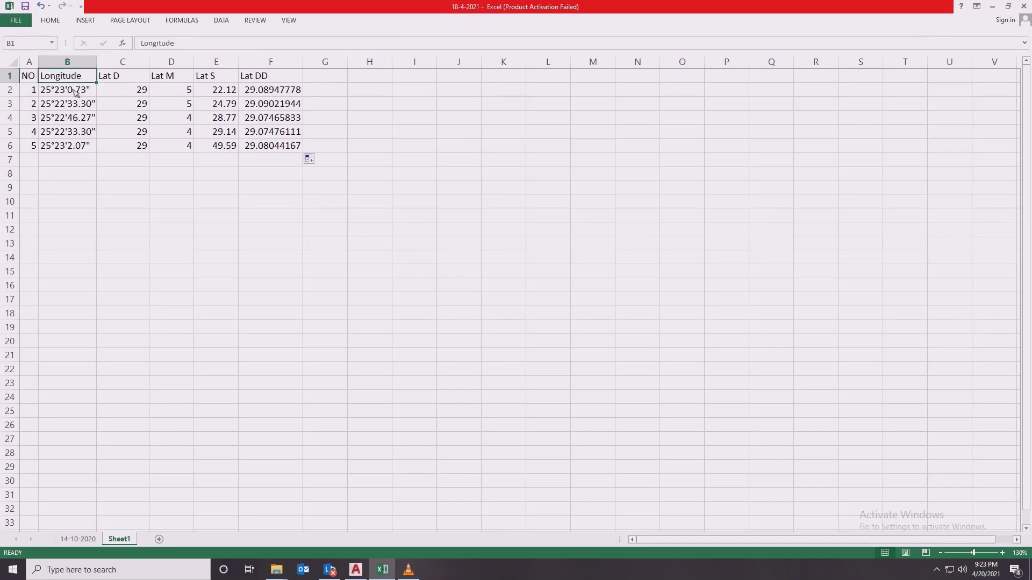
{"action": "left_click_drag", "start_coordinate": [75, 92], "coordinate": [76, 146]}
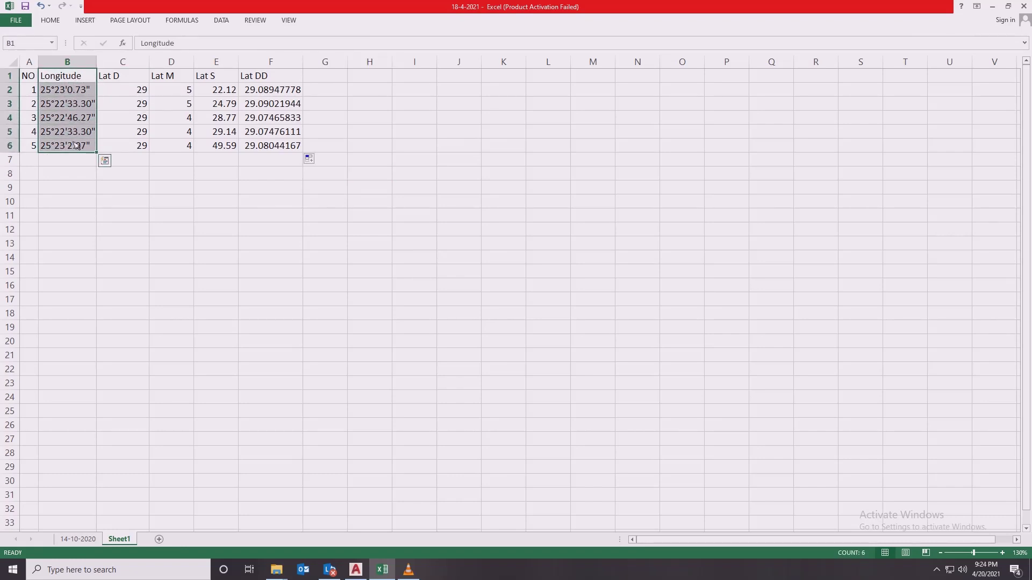
{"action": "key", "text": "ctrl+c"}
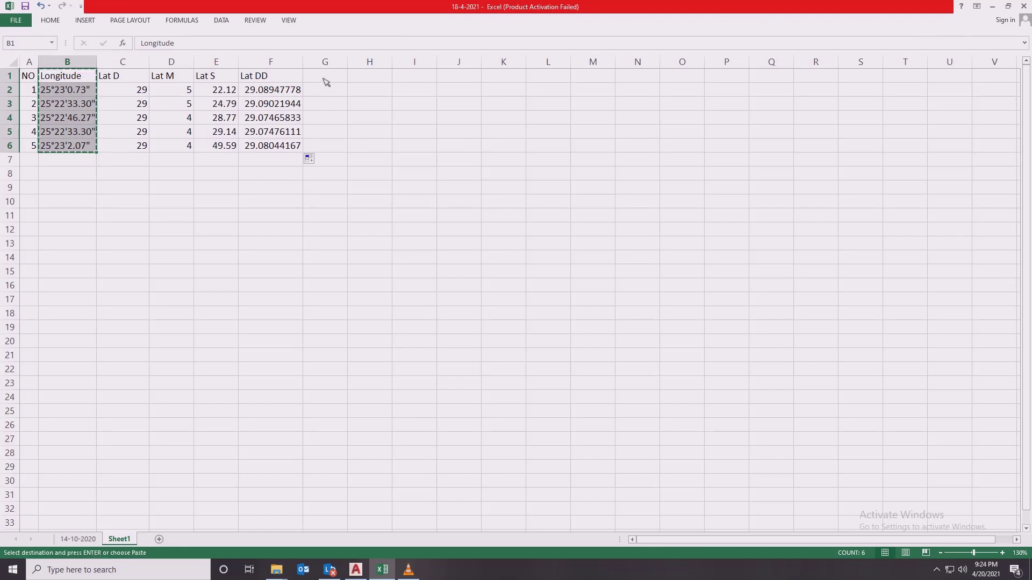
{"action": "left_click", "coordinate": [326, 81]}
{"action": "key", "text": "ctrl+v"}
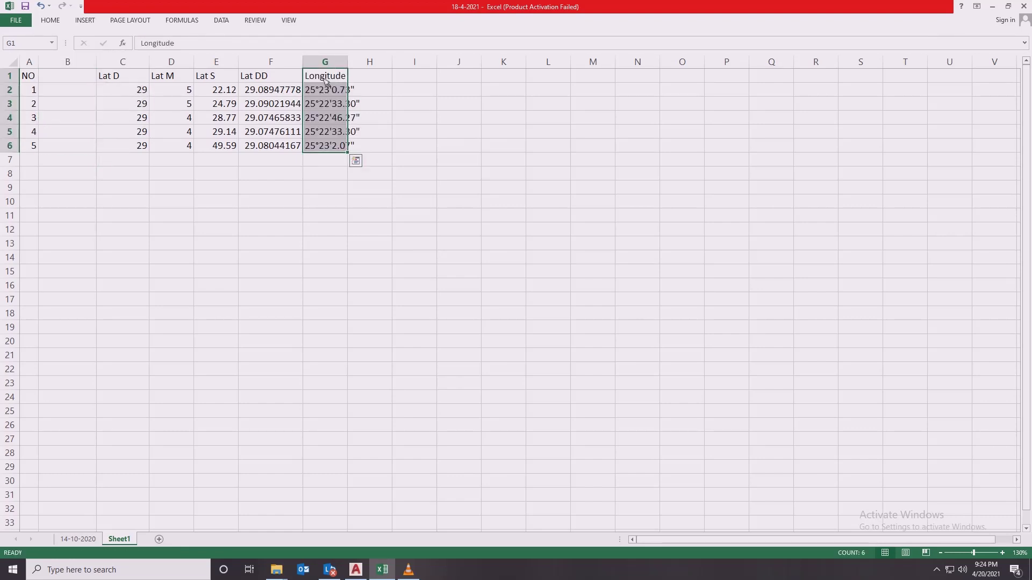
{"action": "left_click", "coordinate": [299, 207]}
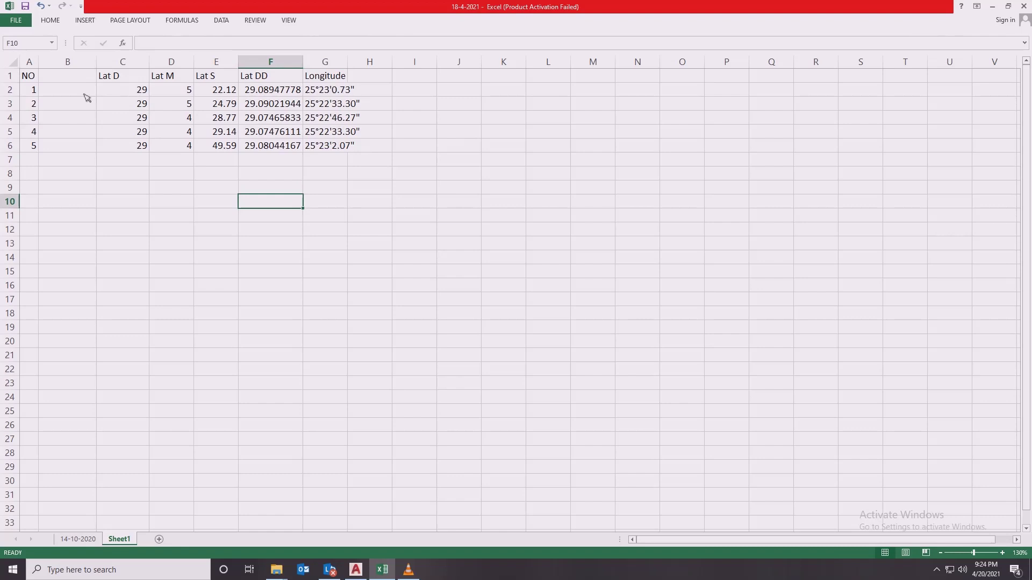
Delete the empty column B between the NO and Lat D columns
{"action": "left_click", "coordinate": [69, 64]}
{"action": "right_click", "coordinate": [67, 63]}
{"action": "left_click", "coordinate": [101, 154]}
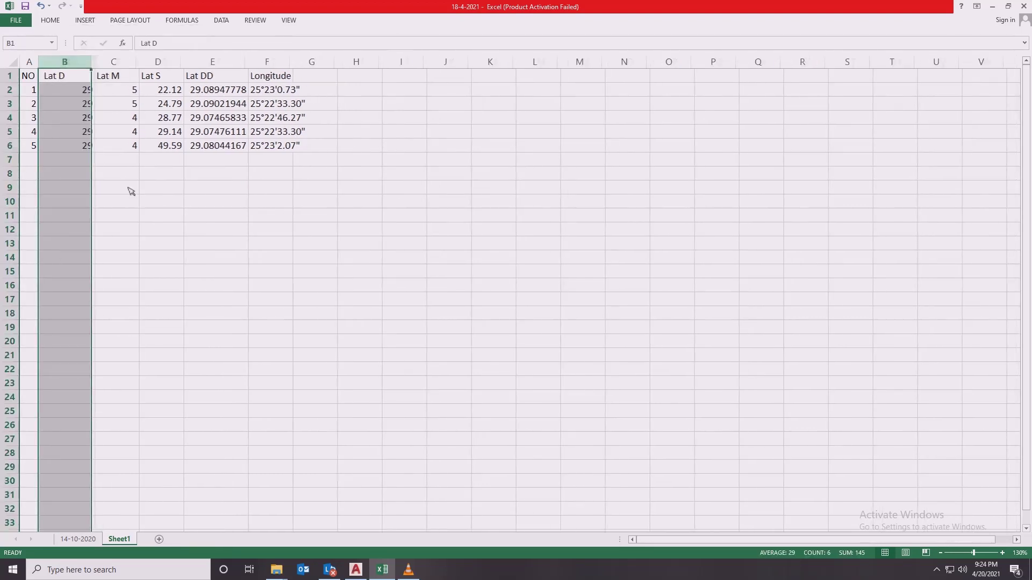
{"action": "left_click", "coordinate": [133, 199]}
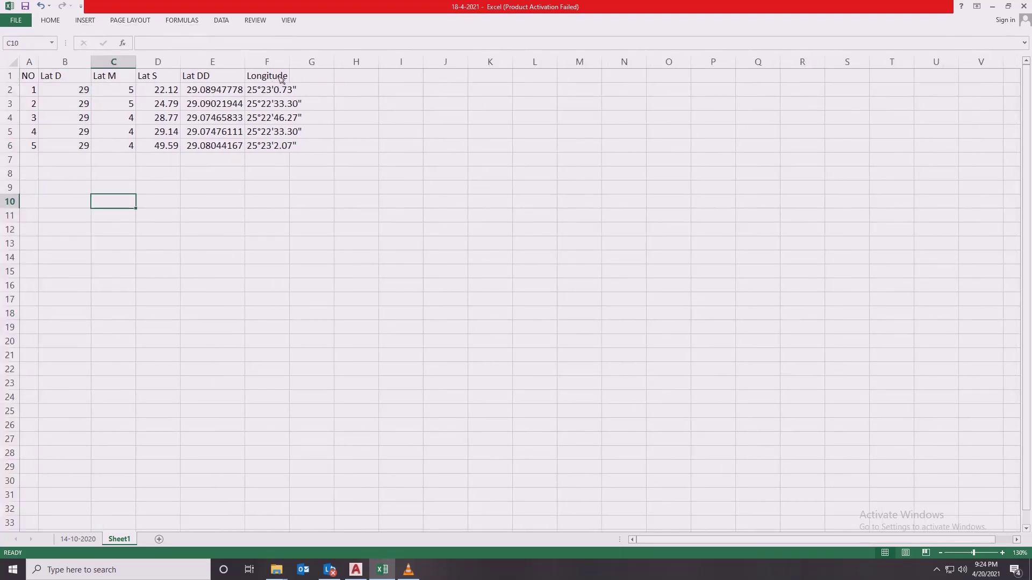
Fit the width of Longitude column F to its contents and start a fixed-width text-to-columns conversion of that column
{"action": "double_click", "coordinate": [290, 63]}
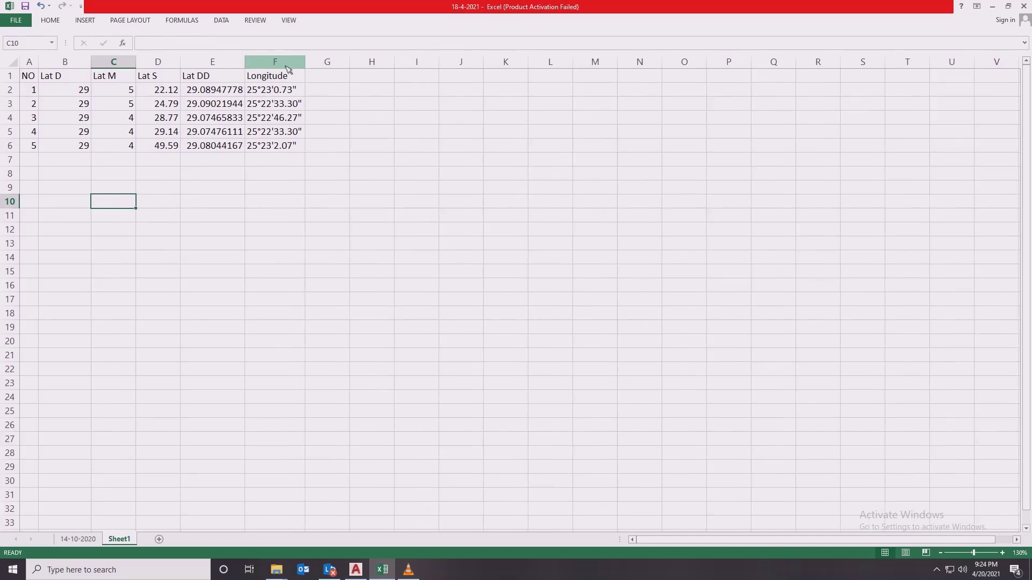
{"action": "left_click", "coordinate": [286, 66]}
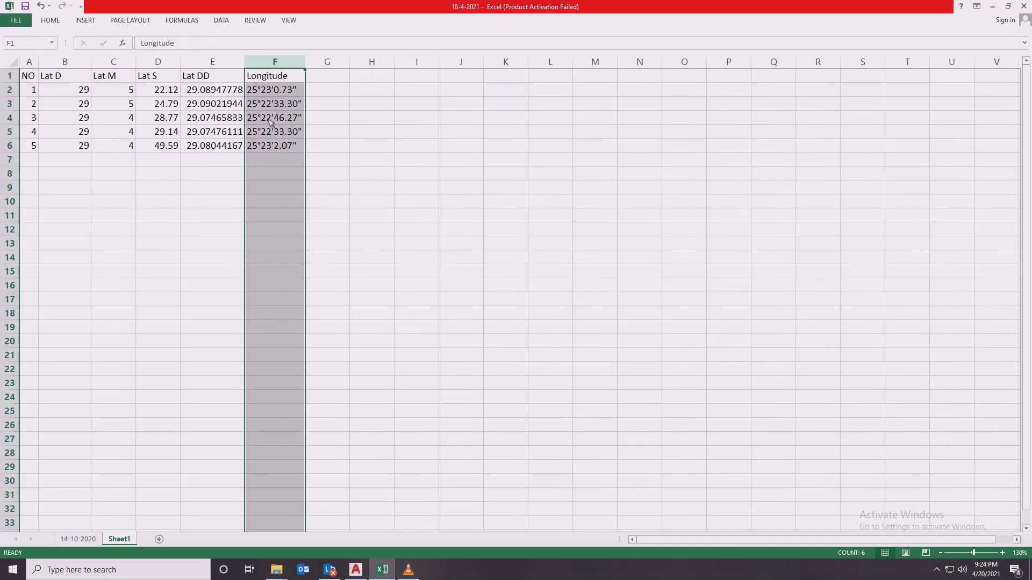
{"action": "left_click", "coordinate": [221, 21]}
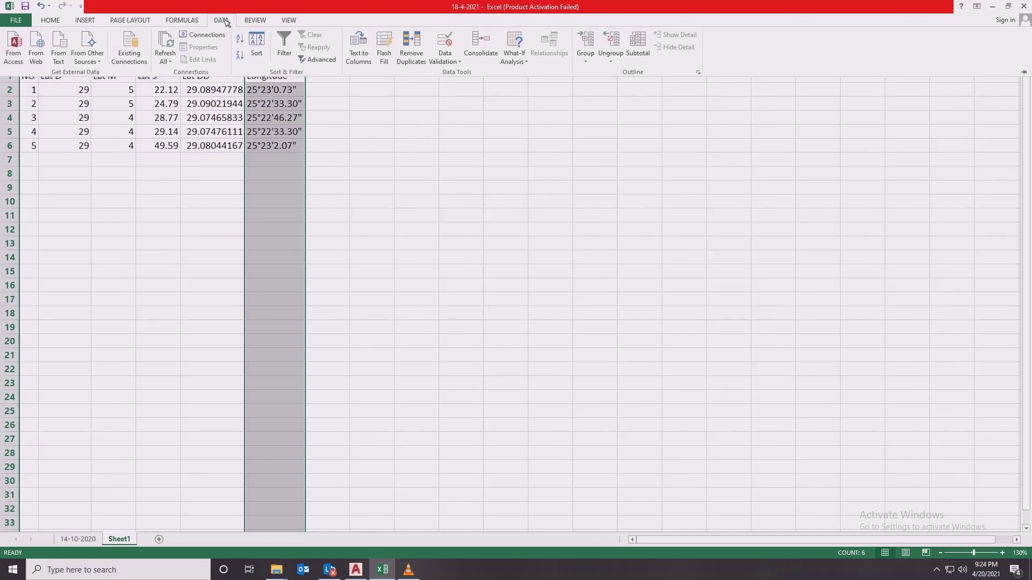
{"action": "left_click", "coordinate": [359, 51]}
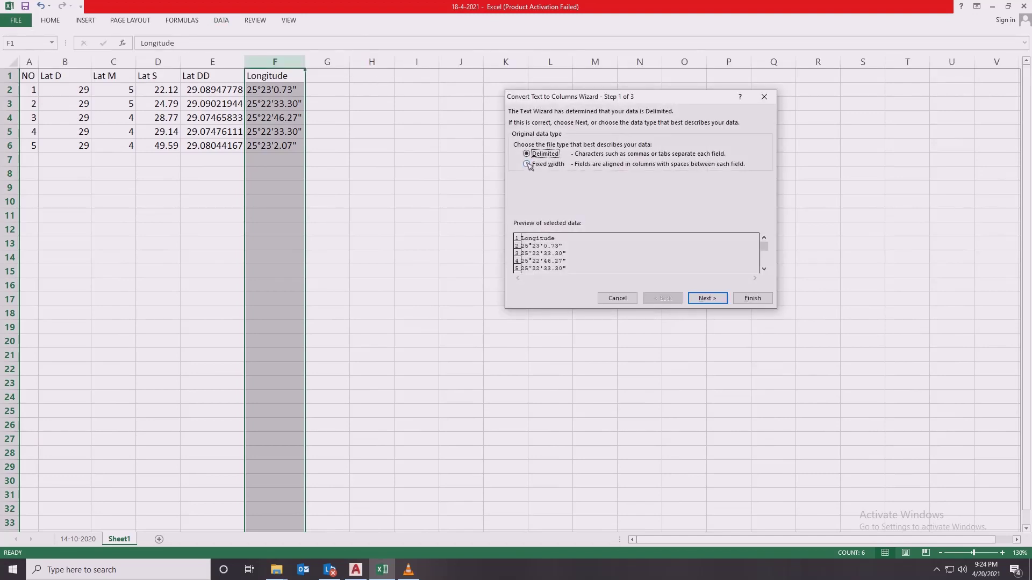
{"action": "left_click", "coordinate": [528, 165]}
{"action": "left_click", "coordinate": [707, 299]}
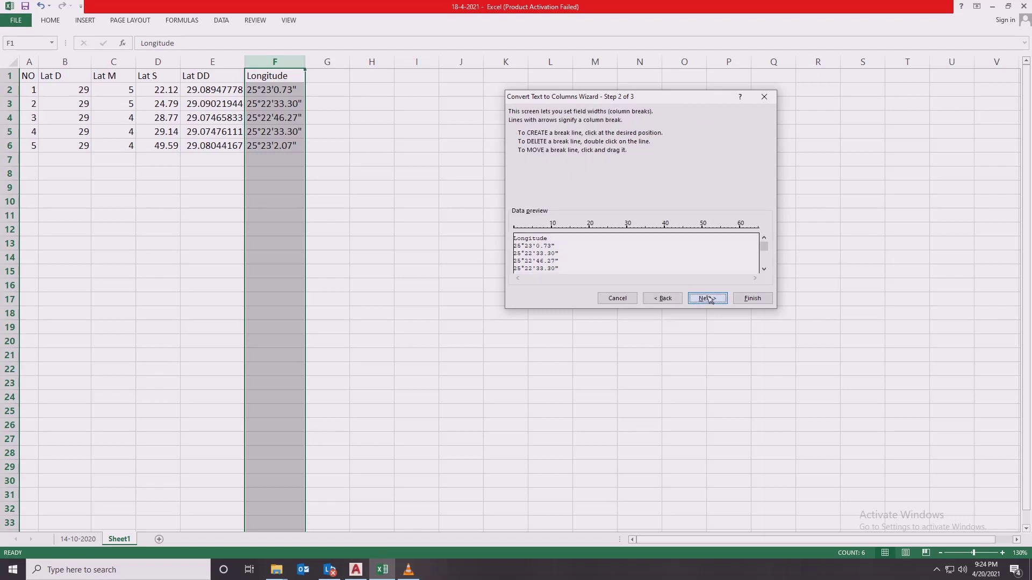
Set column breaks at positions 2, 3, 5, 6 and 11 around the degree, minute and second symbols and finish the conversion
{"action": "left_click", "coordinate": [522, 266]}
{"action": "left_click", "coordinate": [525, 269]}
{"action": "left_click", "coordinate": [533, 269]}
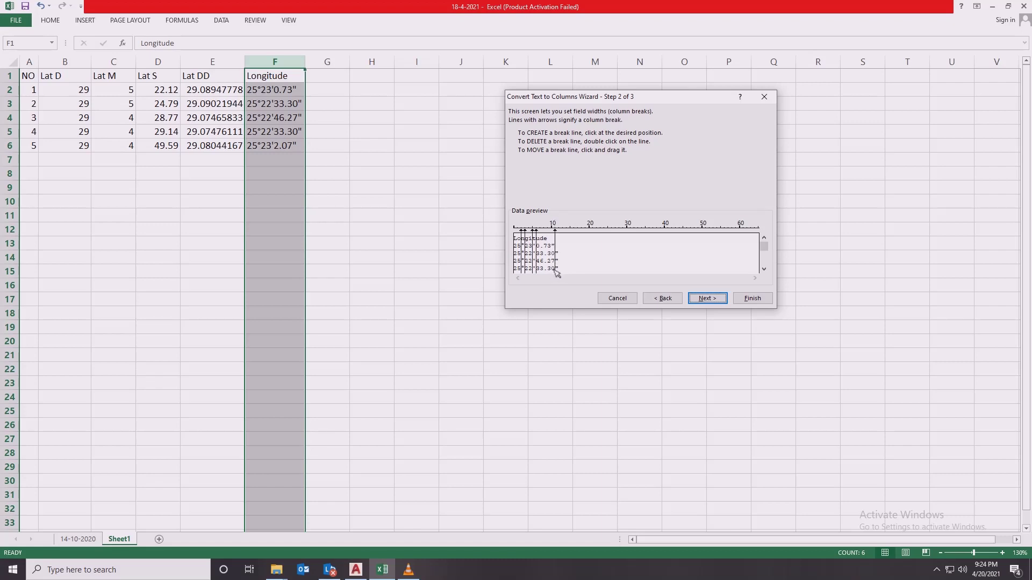
{"action": "left_click", "coordinate": [765, 270]}
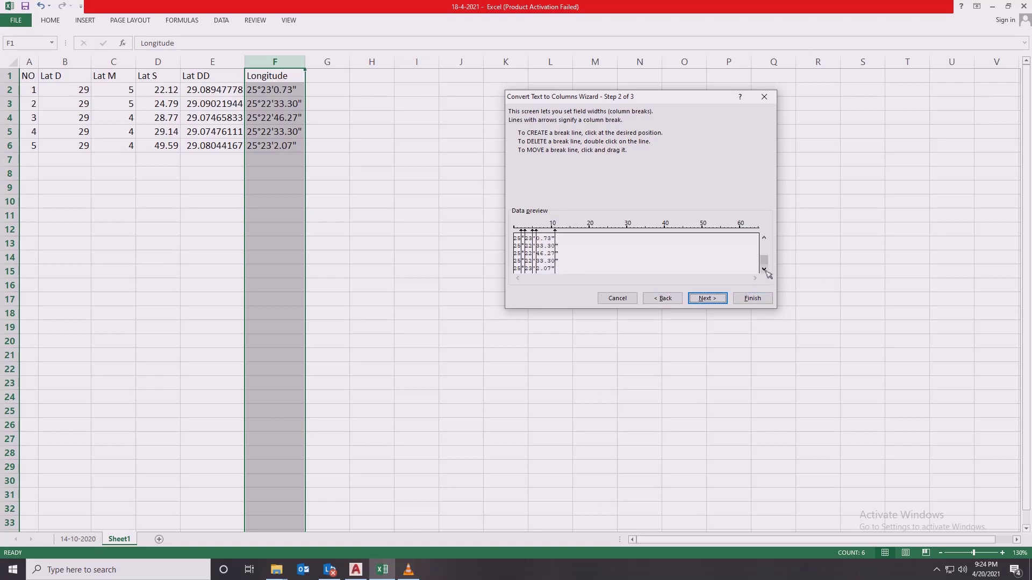
{"action": "left_click", "coordinate": [753, 298]}
{"action": "left_click", "coordinate": [522, 287]}
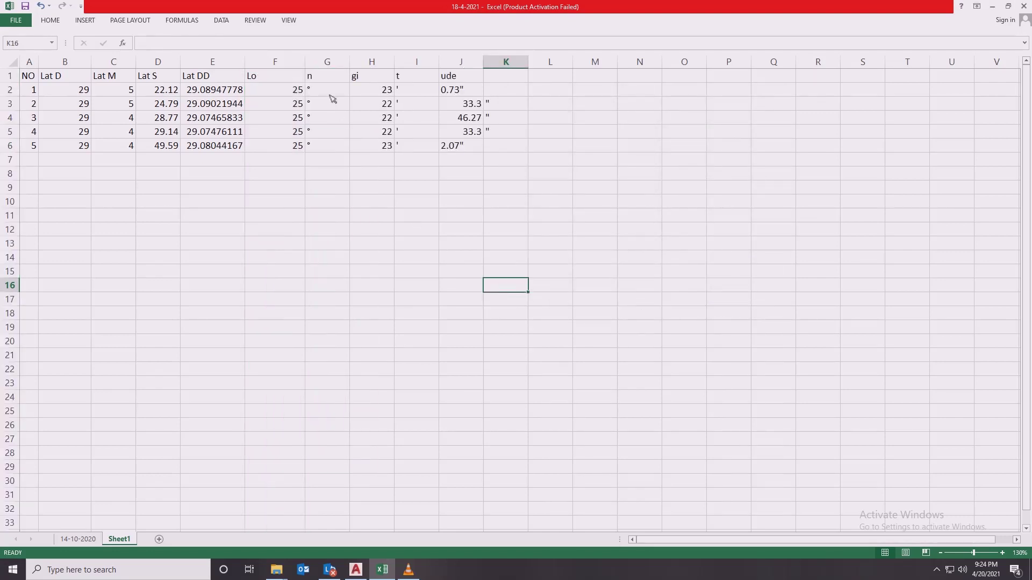
Remove the trailing seconds mark from cells J2 and J6 so they hold 0.73 and 2.07
{"action": "left_click", "coordinate": [462, 91]}
{"action": "double_click", "coordinate": [463, 92]}
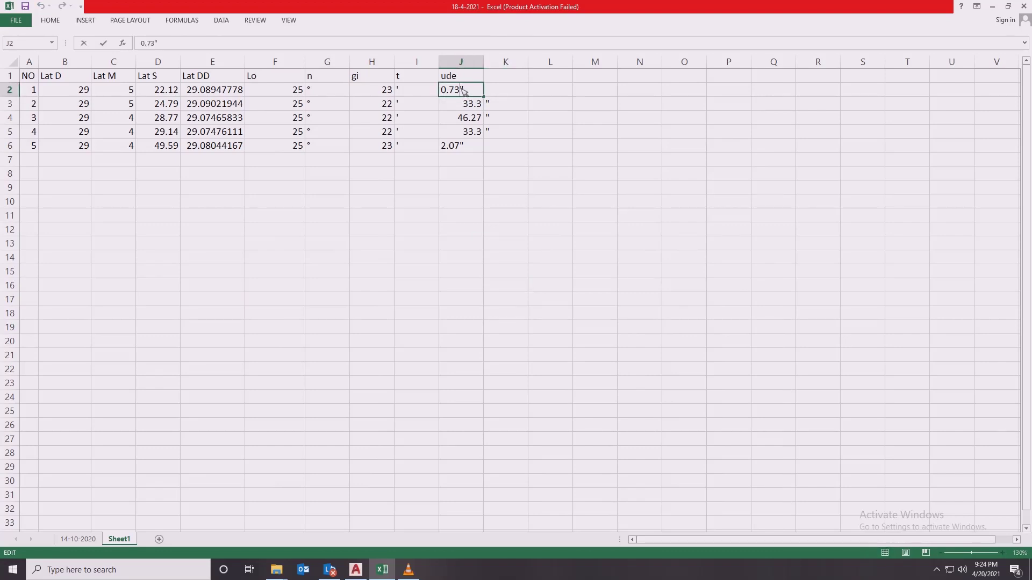
{"action": "key", "text": "BackSpace"}
{"action": "left_click", "coordinate": [463, 147]}
{"action": "double_click", "coordinate": [464, 146]}
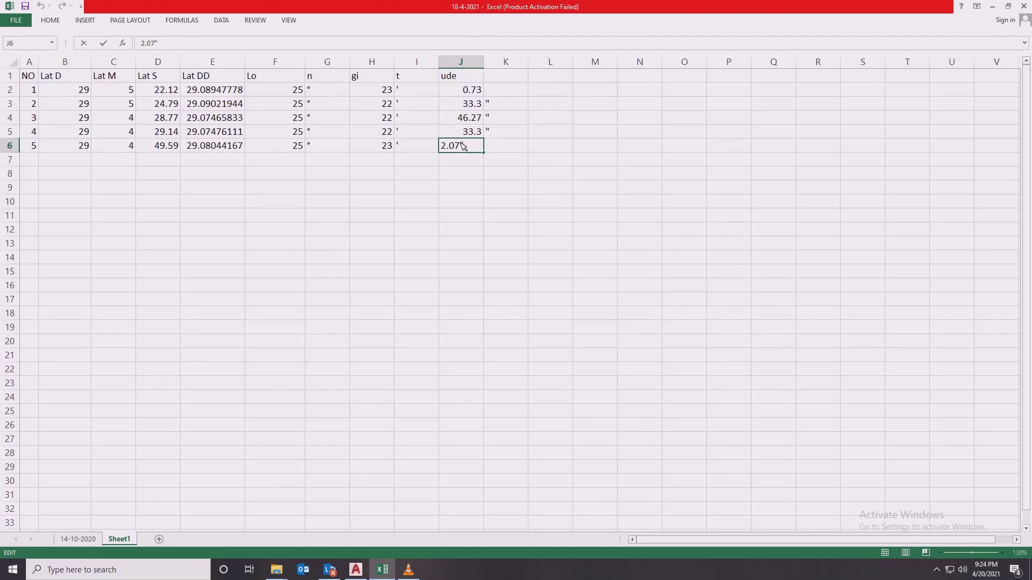
{"action": "double_click", "coordinate": [464, 146]}
{"action": "key", "text": "BackSpace"}
{"action": "left_click", "coordinate": [534, 197]}
Delete columns K, I and G that hold only the seconds, minutes and degree symbols
{"action": "left_click", "coordinate": [508, 62]}
{"action": "right_click", "coordinate": [510, 64]}
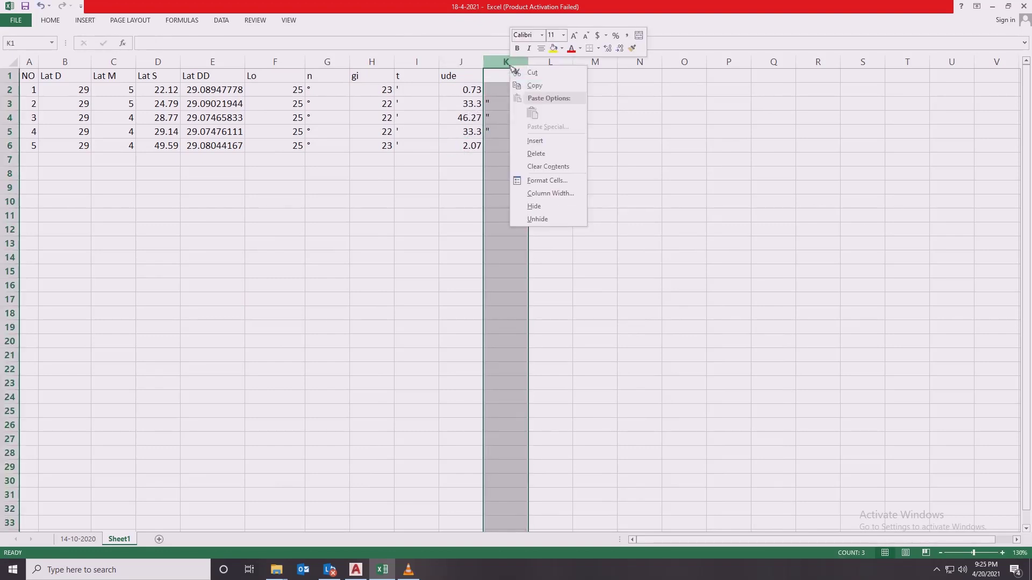
{"action": "left_click", "coordinate": [536, 153]}
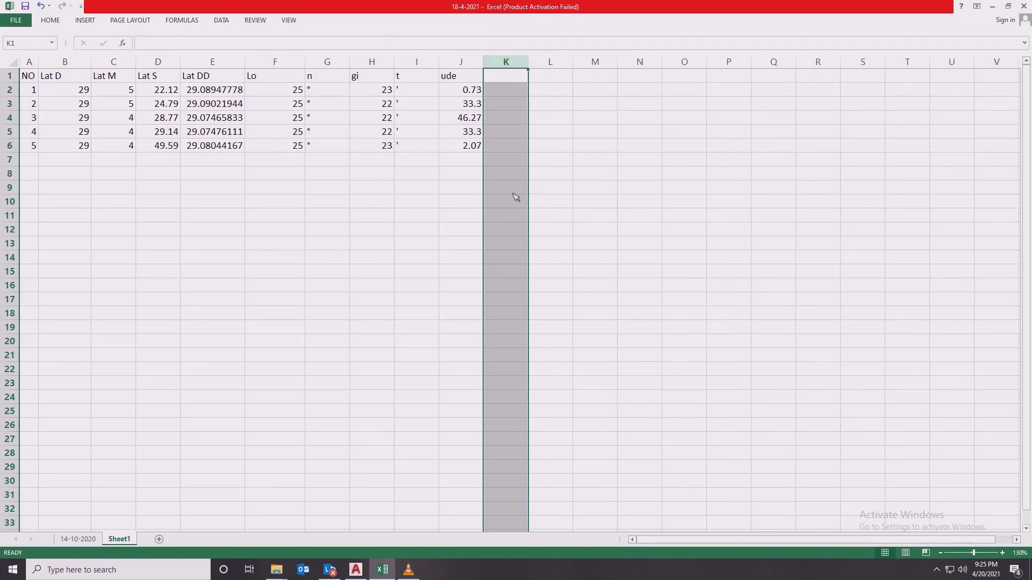
{"action": "left_click", "coordinate": [417, 62]}
{"action": "right_click", "coordinate": [417, 64]}
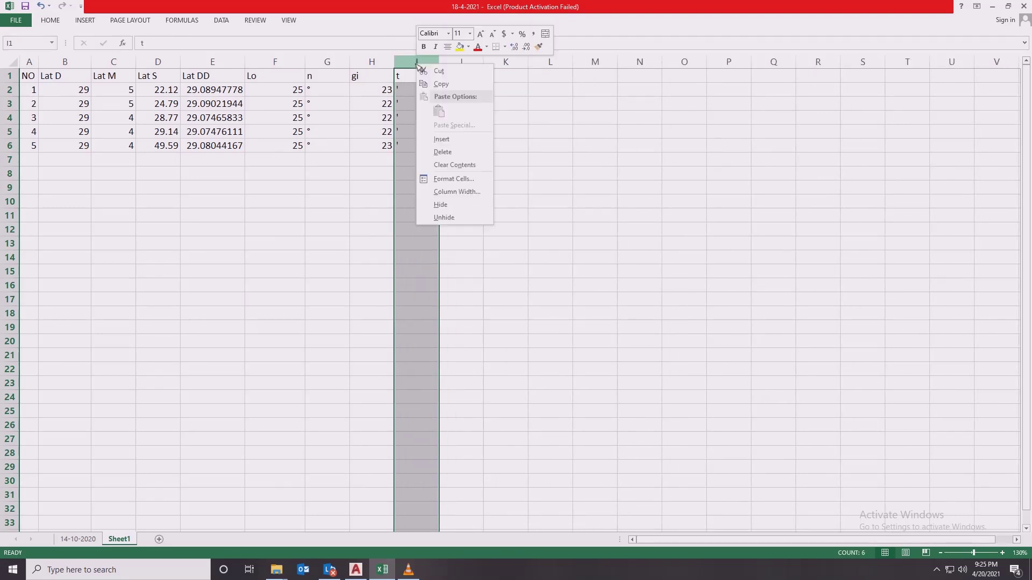
{"action": "left_click", "coordinate": [441, 152]}
{"action": "left_click", "coordinate": [418, 189]}
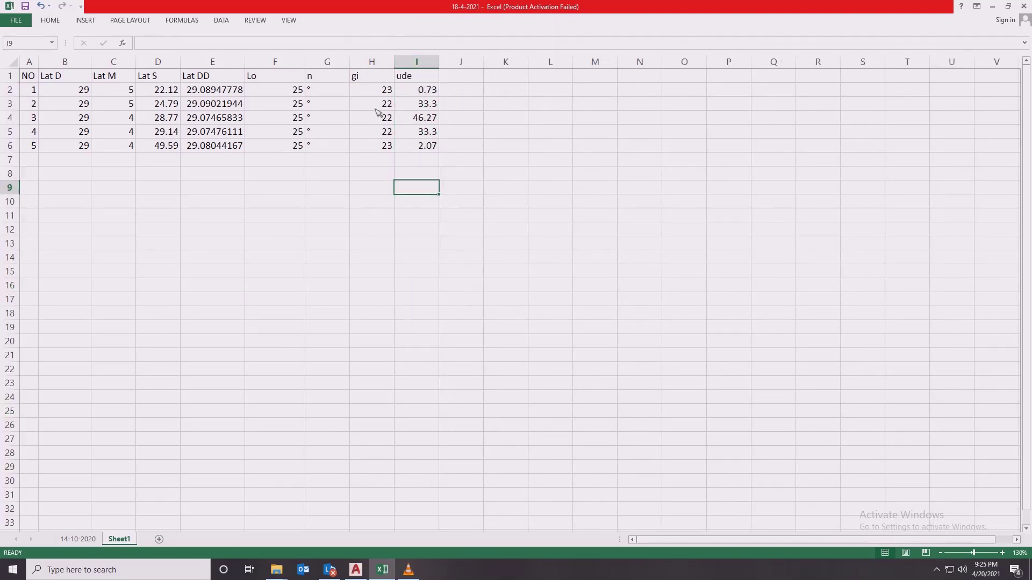
{"action": "left_click", "coordinate": [337, 63]}
{"action": "right_click", "coordinate": [337, 65]}
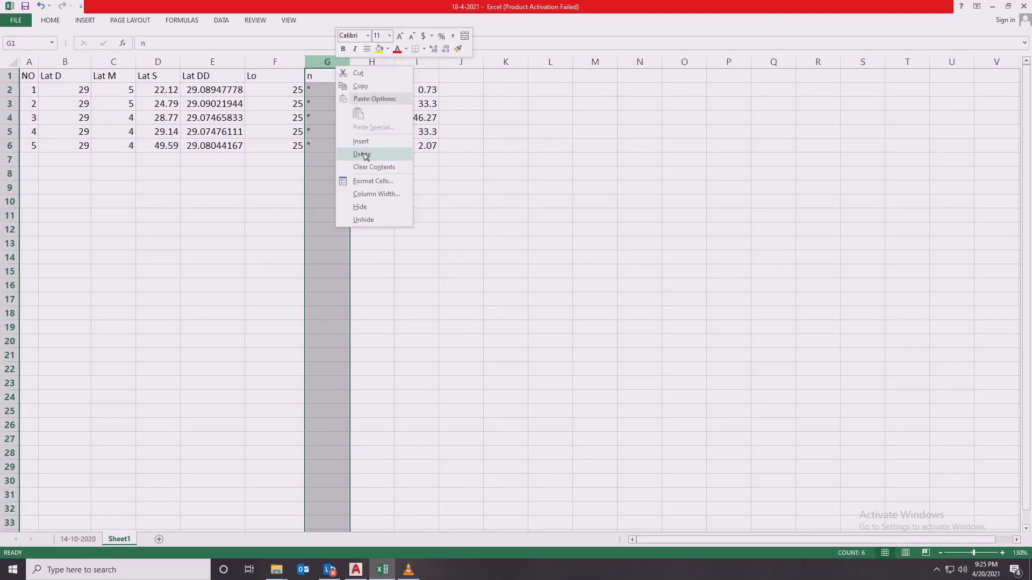
{"action": "left_click", "coordinate": [362, 154]}
Change the header in F1 to Long D
{"action": "double_click", "coordinate": [285, 81]}
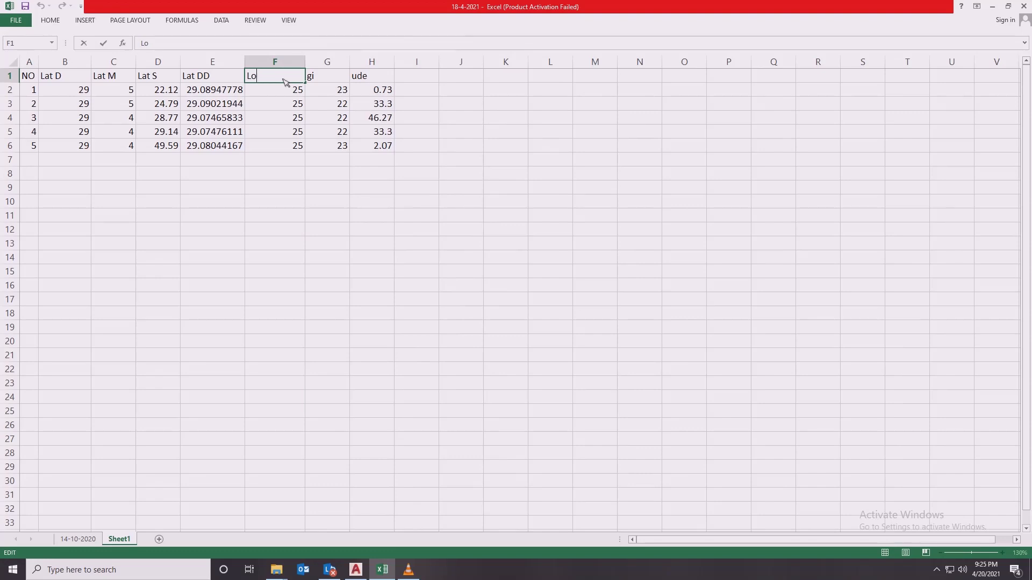
{"action": "type", "text": "N"}
{"action": "key", "text": "BackSpace"}
{"action": "key", "text": "Return"}
Copy the Long D header to G1 and change the copy to Long M
{"action": "left_click", "coordinate": [281, 81]}
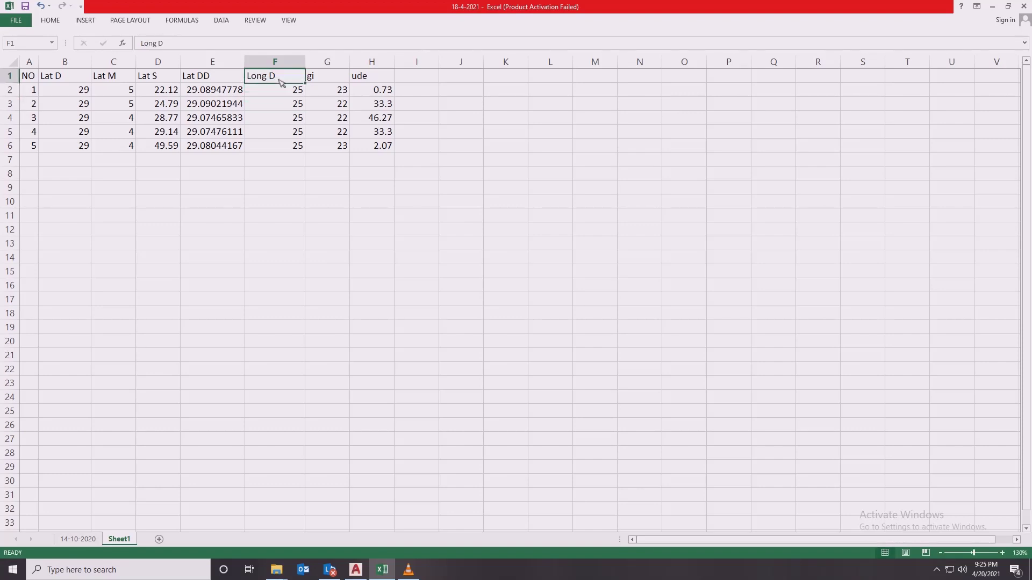
{"action": "key", "text": "ctrl+c"}
{"action": "left_click", "coordinate": [325, 78]}
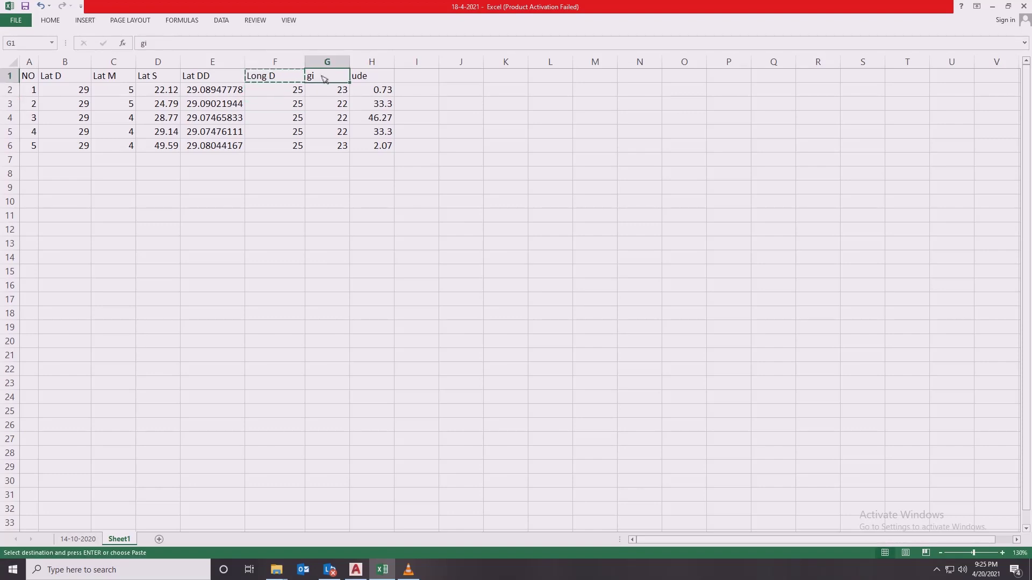
{"action": "key", "text": "ctrl+v"}
{"action": "double_click", "coordinate": [339, 79]}
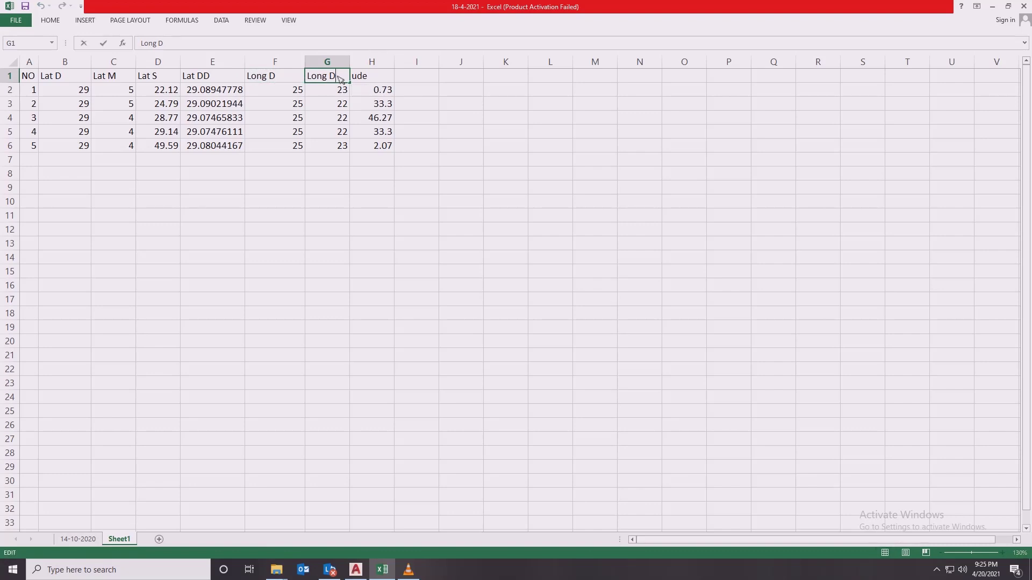
{"action": "key", "text": "BackSpace"}
{"action": "type", "text": "M"}
{"action": "key", "text": "Return"}
Copy the Long M header to H1 and change the copy to Long S
{"action": "left_click", "coordinate": [339, 79]}
{"action": "key", "text": "ctrl+c"}
{"action": "left_click", "coordinate": [370, 78]}
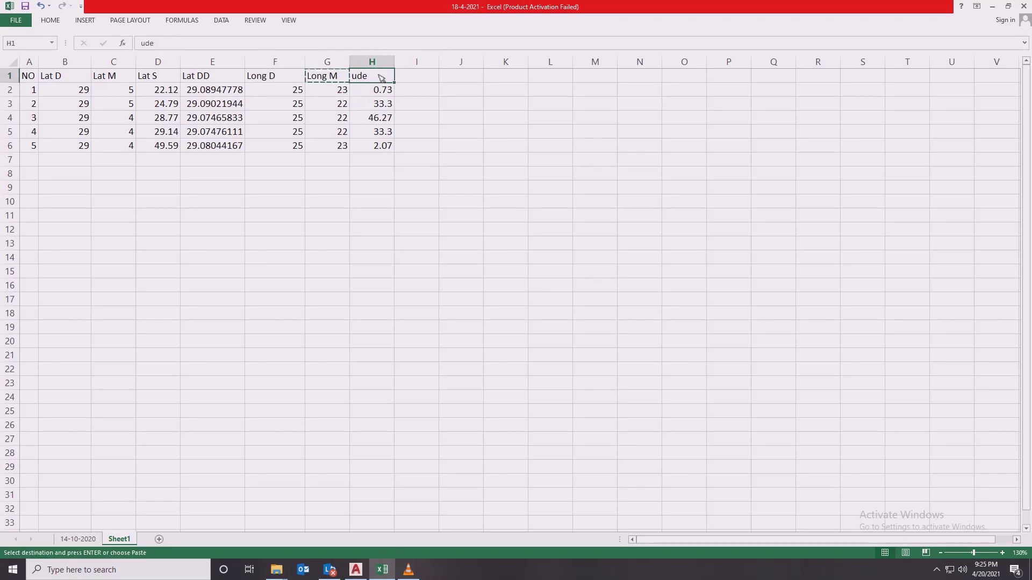
{"action": "key", "text": "ctrl+v"}
{"action": "double_click", "coordinate": [388, 78]}
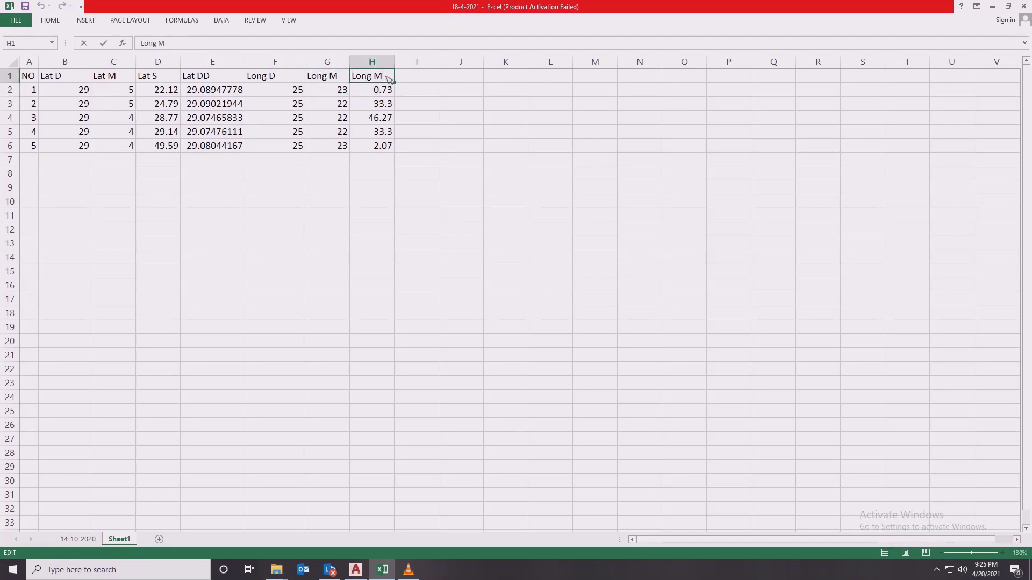
{"action": "key", "text": "BackSpace"}
{"action": "type", "text": "S"}
{"action": "left_click", "coordinate": [434, 94]}
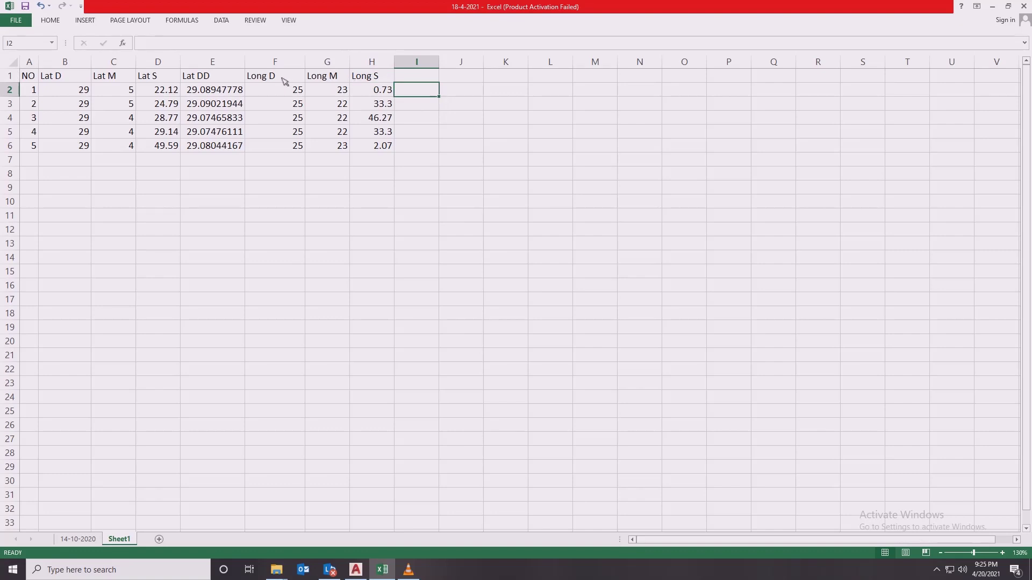
Copy the Long D header to I1 and change the copy to Long DD
{"action": "left_click", "coordinate": [301, 80]}
{"action": "key", "text": "ctrl+c"}
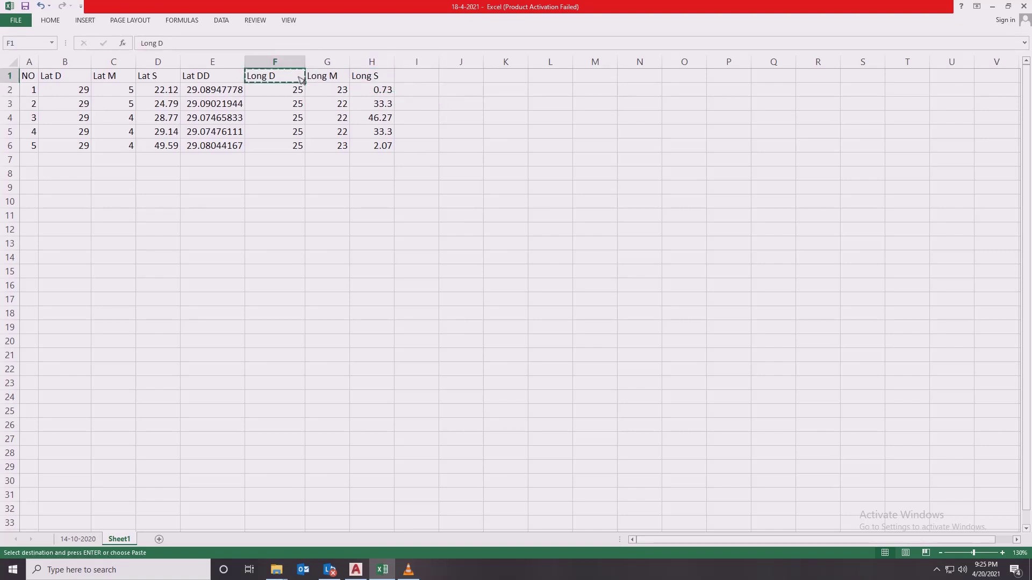
{"action": "left_click", "coordinate": [409, 80]}
{"action": "key", "text": "ctrl+v"}
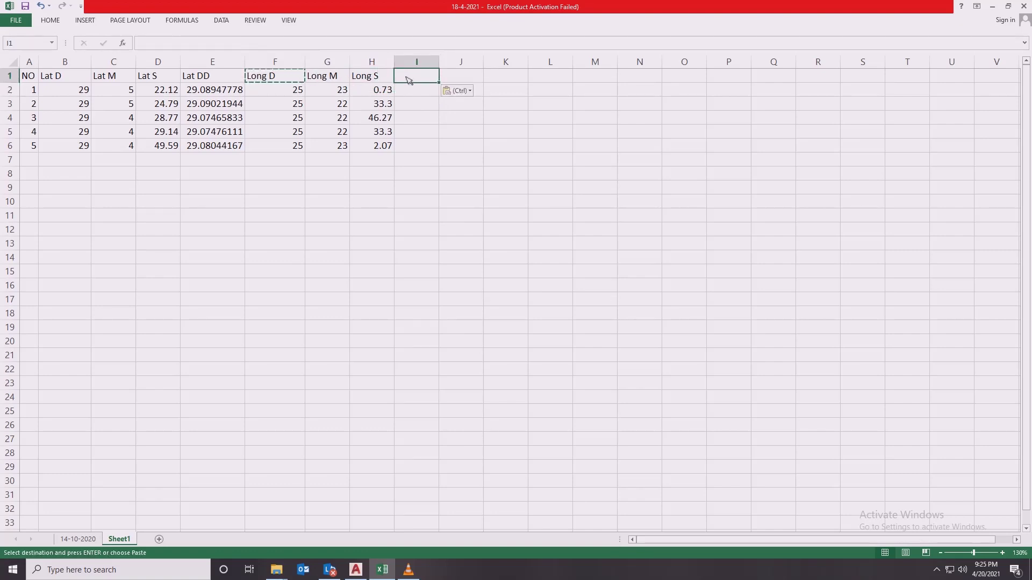
{"action": "key", "text": "ctrl"}
{"action": "key", "text": "ctrl"}
{"action": "double_click", "coordinate": [429, 74]}
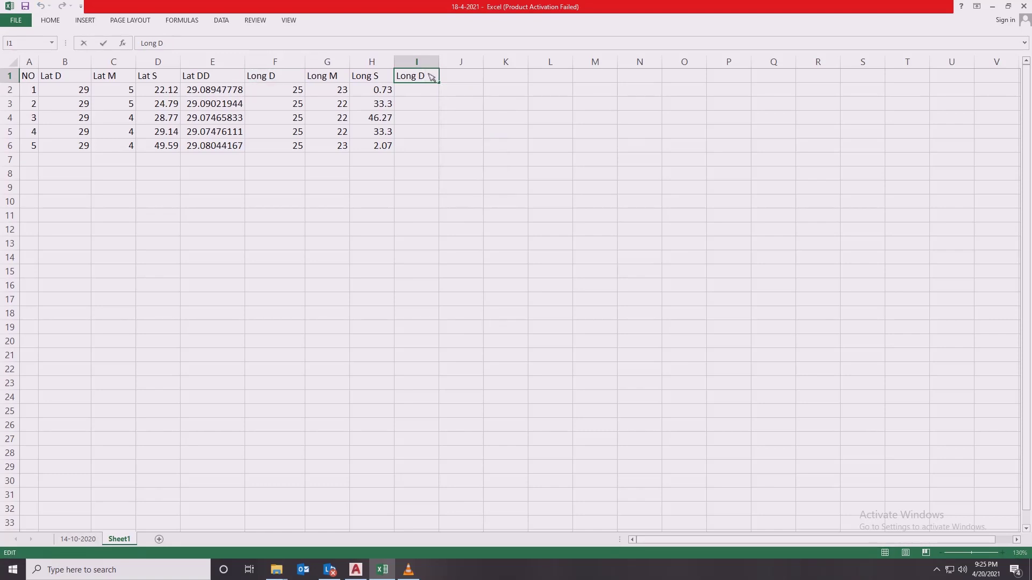
{"action": "type", "text": "D"}
{"action": "left_click", "coordinate": [422, 114]}
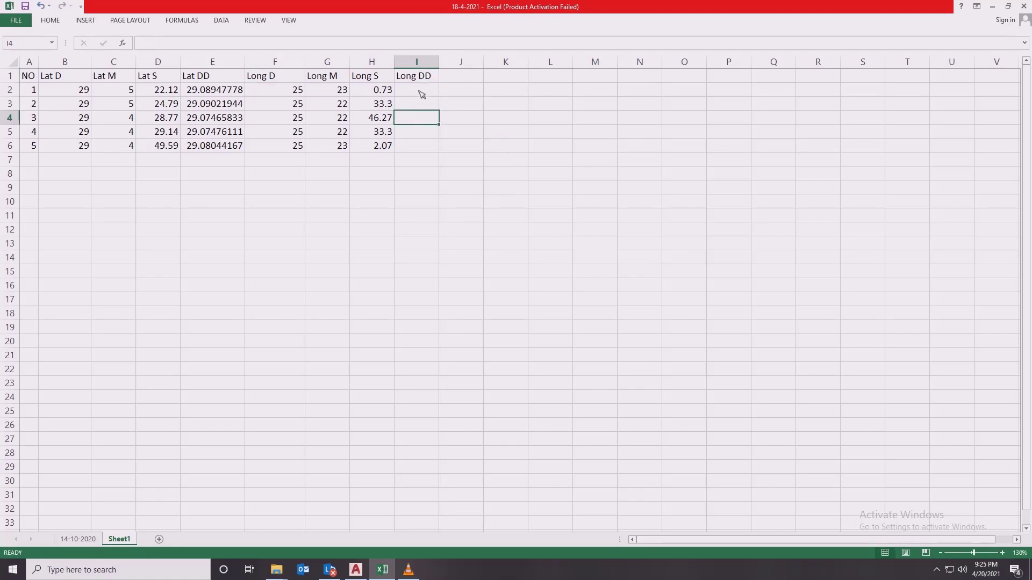
Enter the negative decimal-degree formula =-F2-G2/60-H2/3600 in I2
{"action": "left_click", "coordinate": [421, 93]}
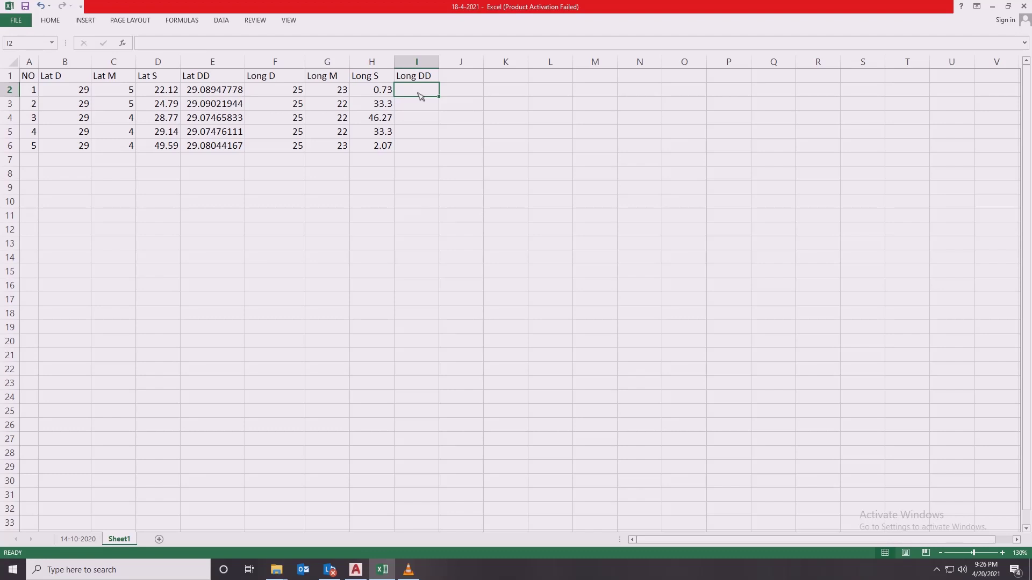
{"action": "type", "text": "=-"}
{"action": "left_click", "coordinate": [286, 95]}
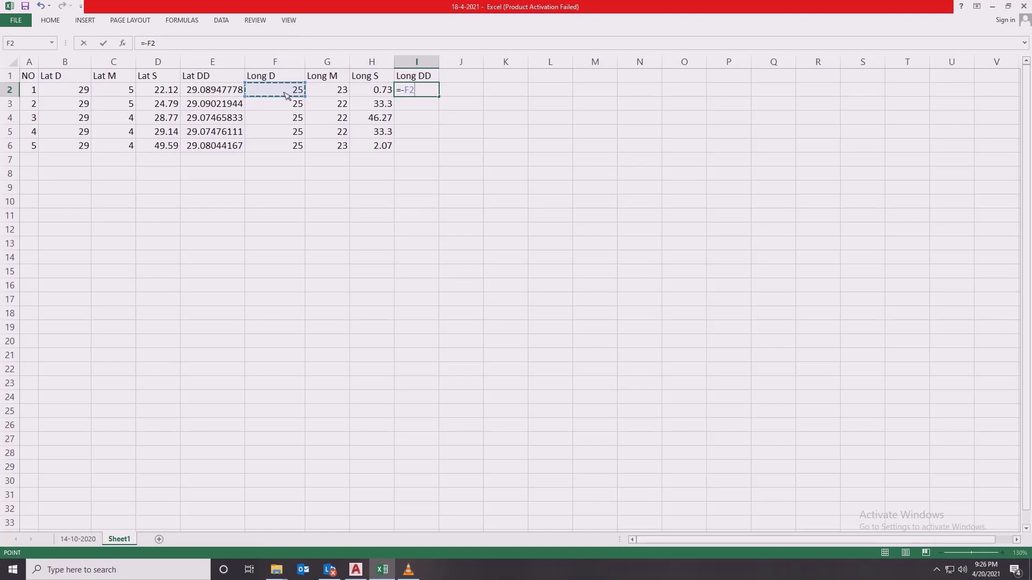
{"action": "type", "text": "-"}
{"action": "left_click", "coordinate": [332, 94]}
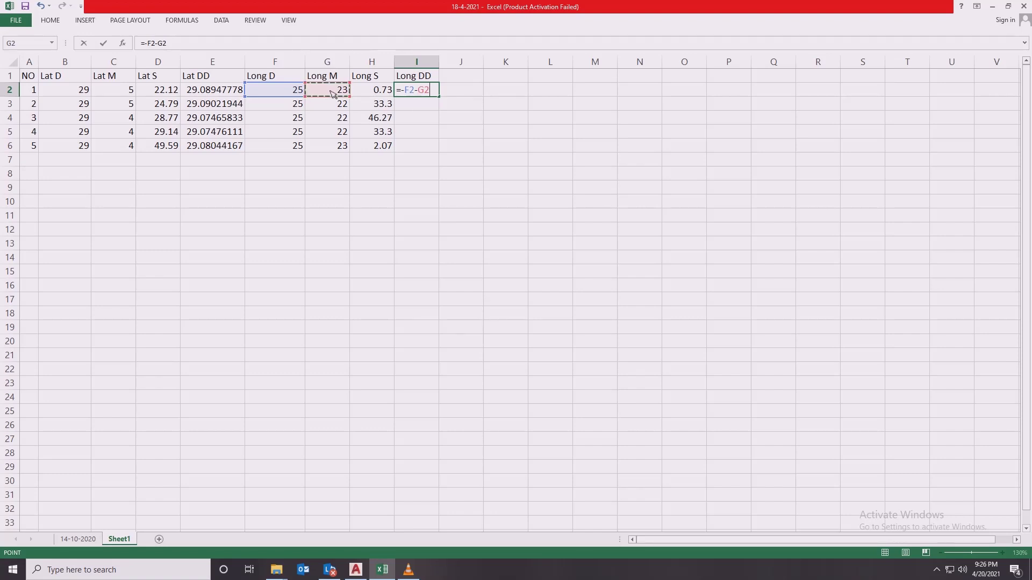
{"action": "type", "text": "/60-"}
{"action": "left_click", "coordinate": [378, 94]}
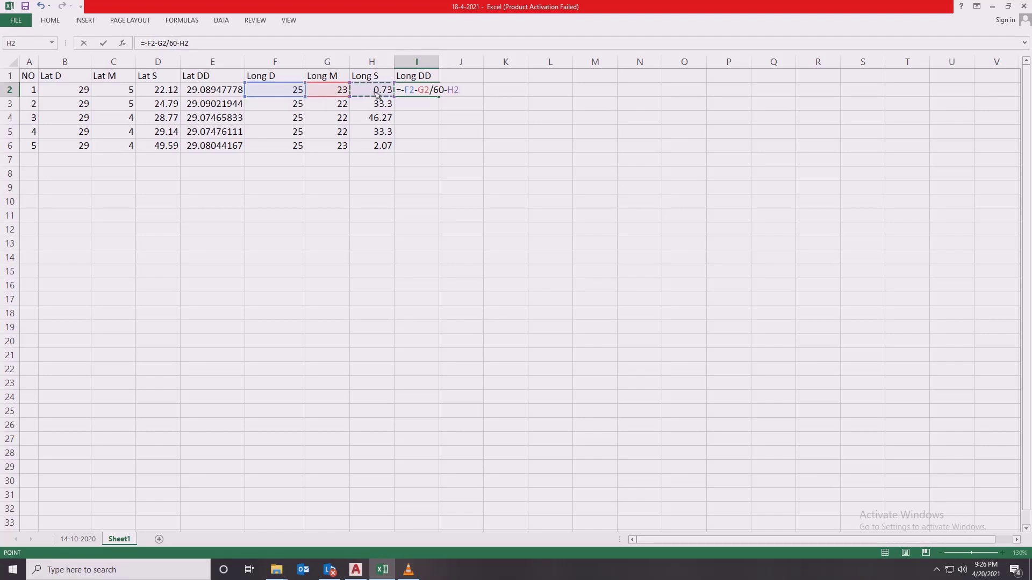
{"action": "type", "text": "/3600"}
{"action": "key", "text": "Return"}
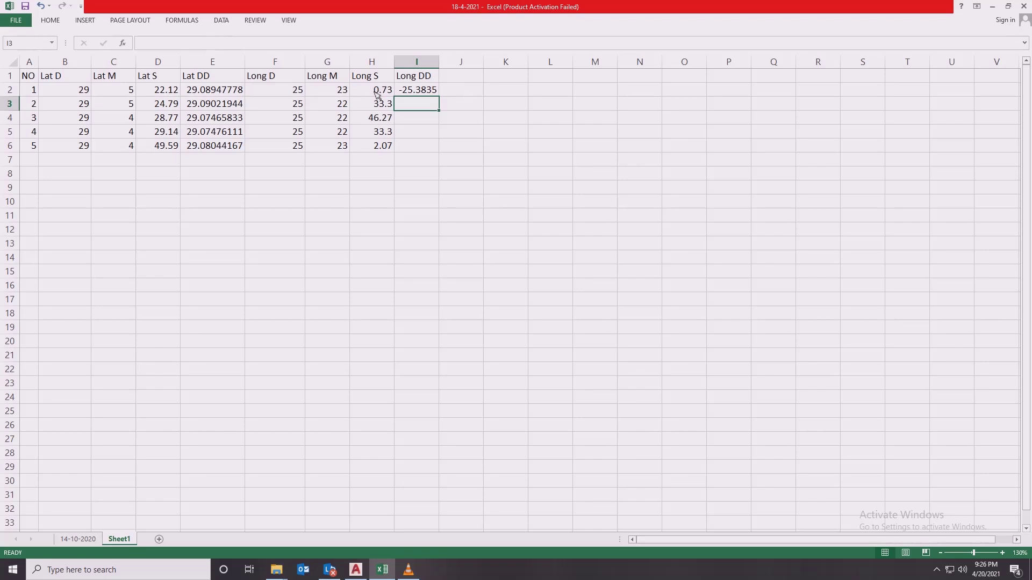
Fit the width of the Long DD column to its contents and fill the I2 formula down to I6
{"action": "double_click", "coordinate": [438, 63]}
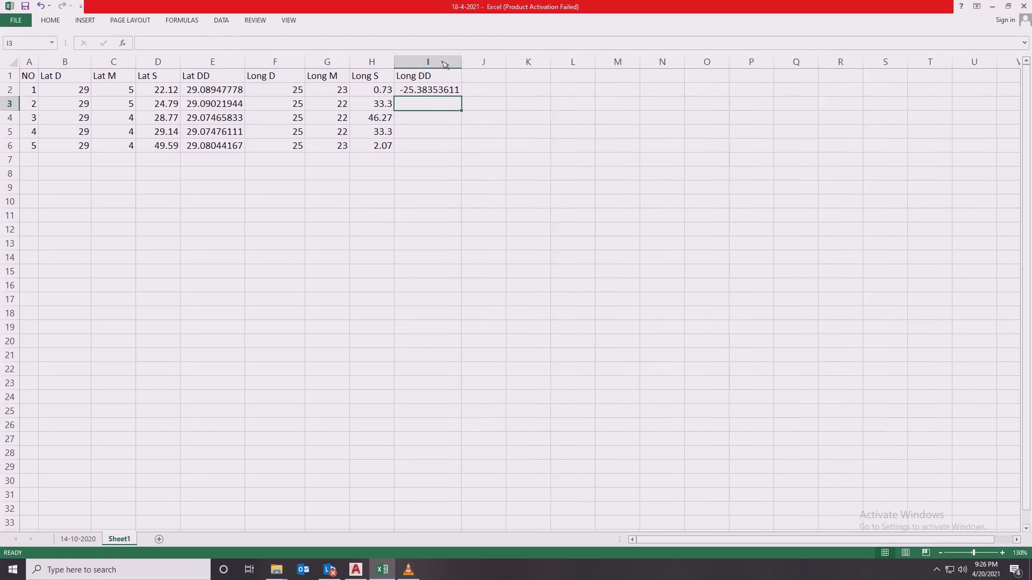
{"action": "left_click", "coordinate": [446, 90]}
{"action": "left_click_drag", "start_coordinate": [461, 97], "coordinate": [463, 154]}
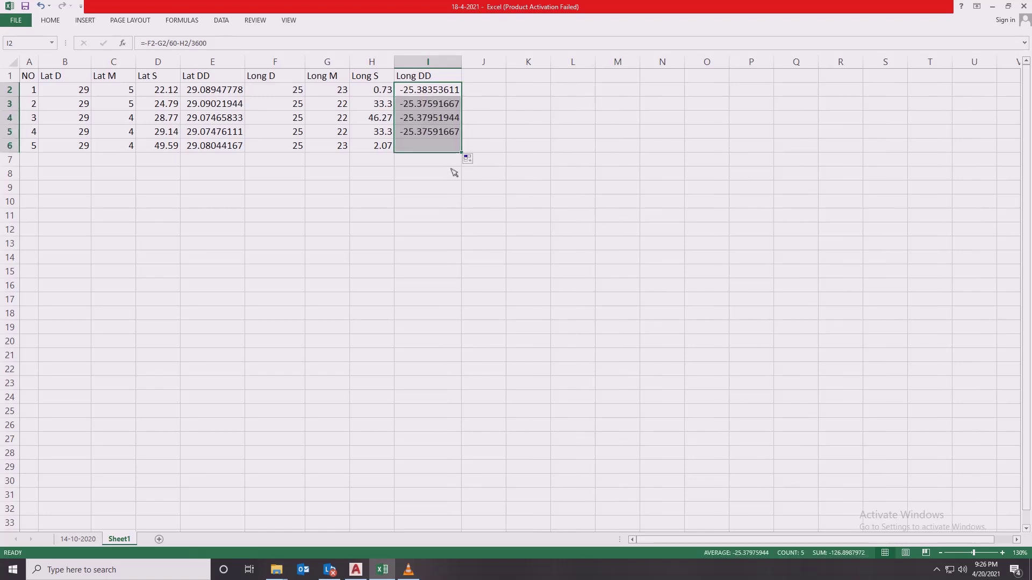
{"action": "left_click", "coordinate": [440, 202]}
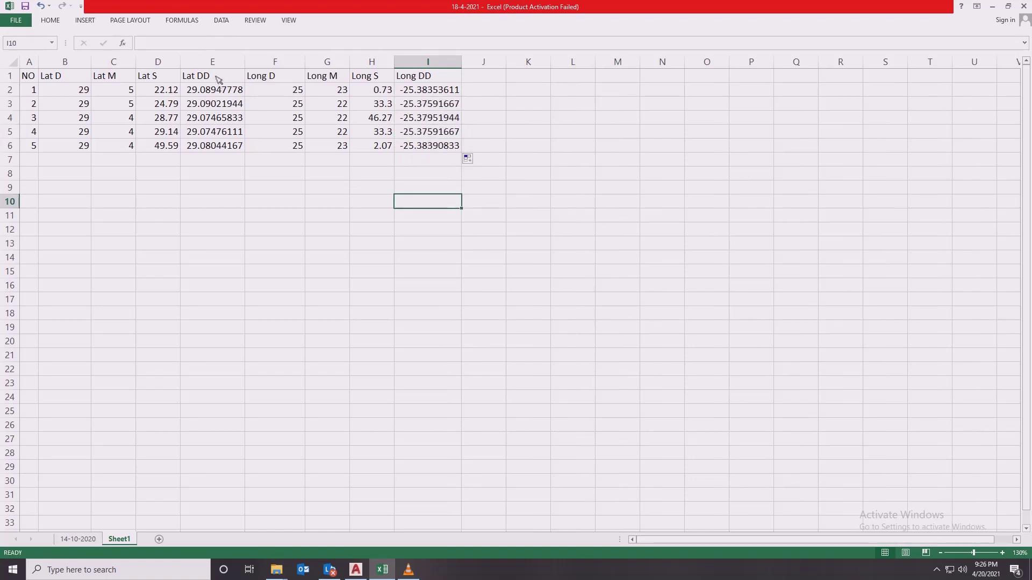
{"action": "left_click_drag", "start_coordinate": [218, 81], "coordinate": [223, 144]}
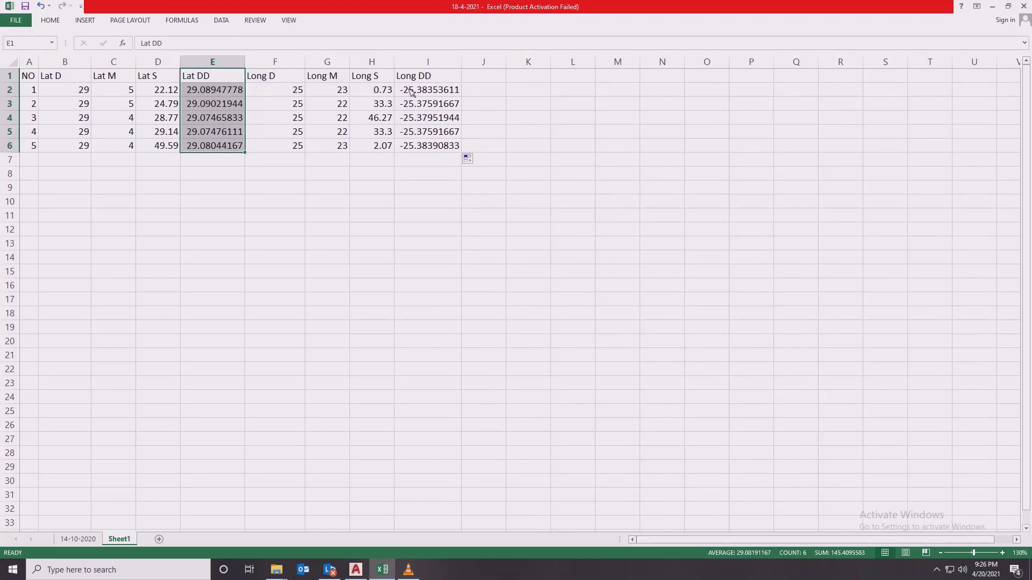
{"action": "left_click_drag", "start_coordinate": [434, 79], "coordinate": [438, 140]}
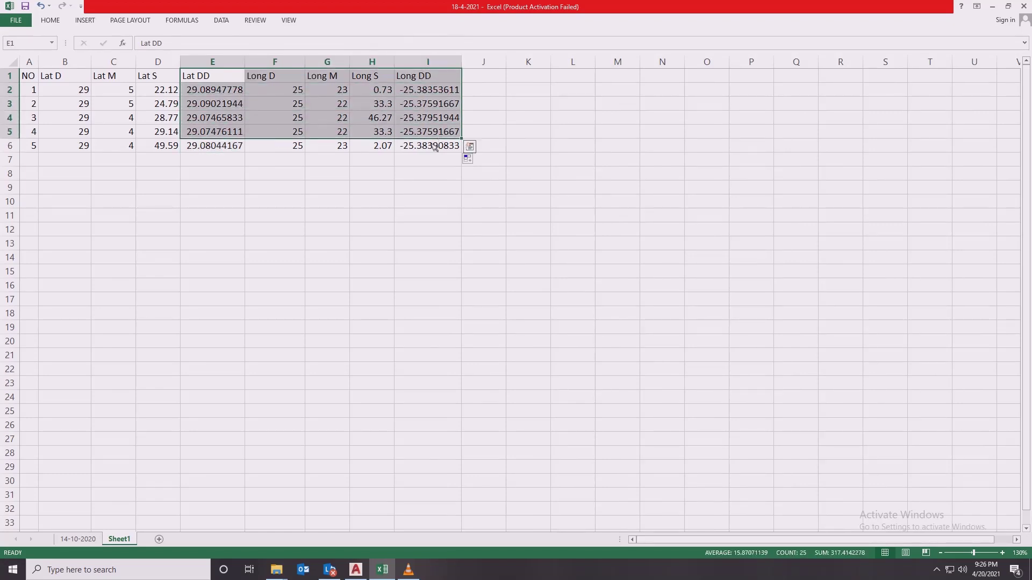
{"action": "left_click", "coordinate": [430, 160]}
Centre the Lat DD cells E1:E6 horizontally, align them to the middle vertically, and colour their text red
{"action": "left_click_drag", "start_coordinate": [220, 79], "coordinate": [221, 145]}
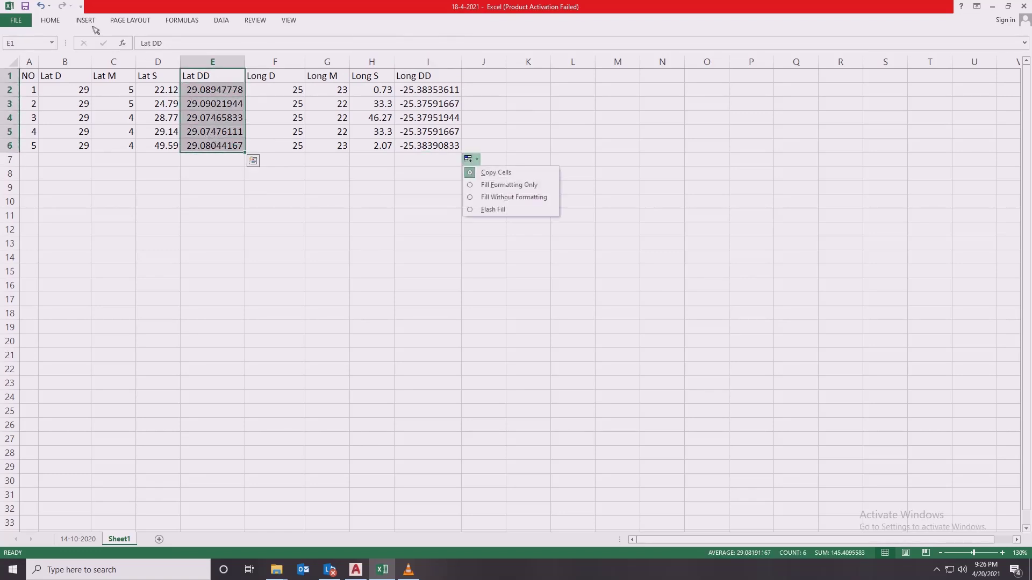
{"action": "left_click", "coordinate": [50, 20]}
{"action": "left_click", "coordinate": [216, 56]}
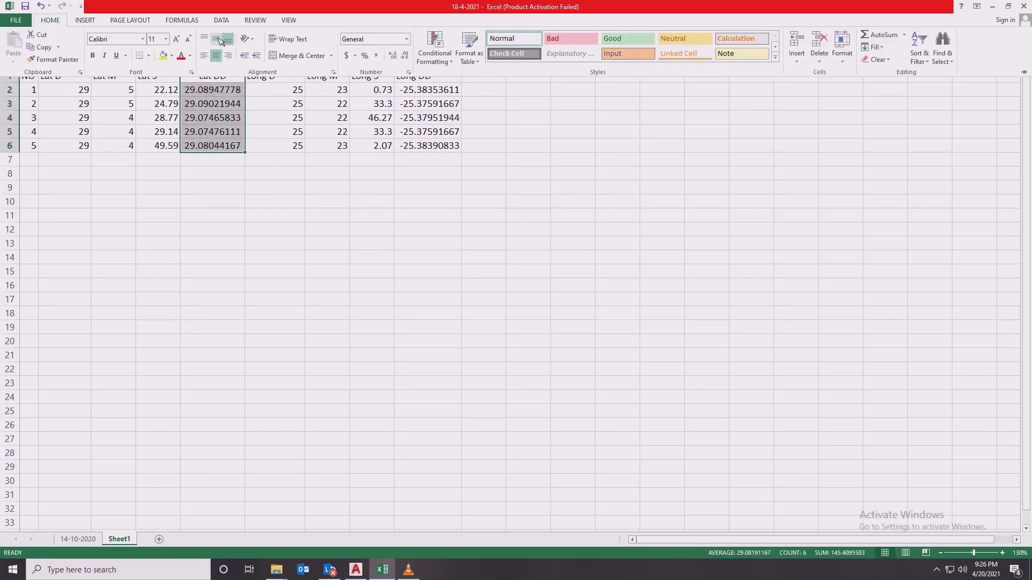
{"action": "left_click", "coordinate": [215, 39]}
{"action": "left_click", "coordinate": [181, 56]}
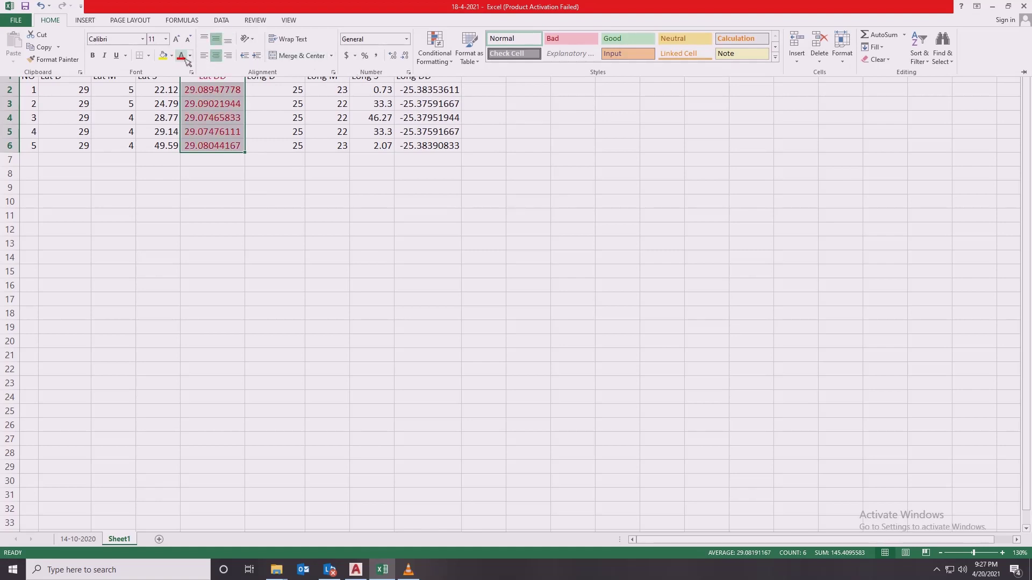
{"action": "left_click", "coordinate": [323, 177]}
Centre the Long DD cells I1:I6 horizontally and colour their text red
{"action": "left_click_drag", "start_coordinate": [438, 82], "coordinate": [430, 148]}
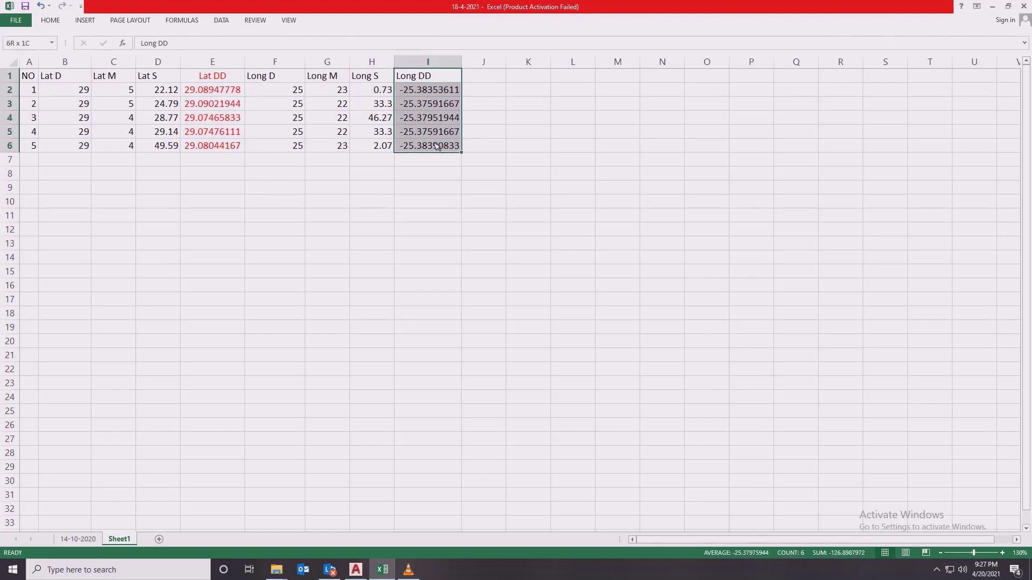
{"action": "left_click", "coordinate": [54, 20]}
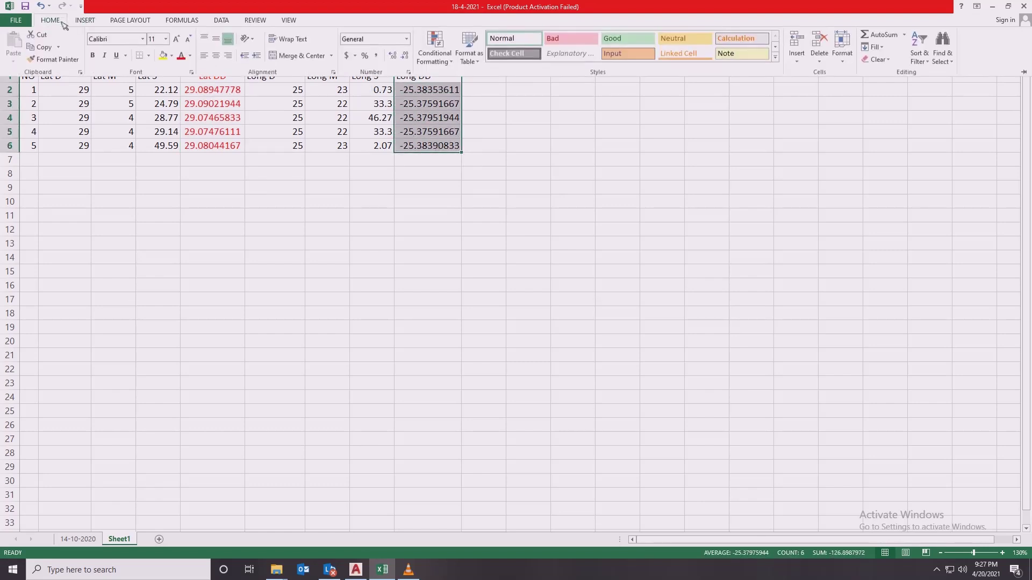
{"action": "left_click", "coordinate": [215, 56]}
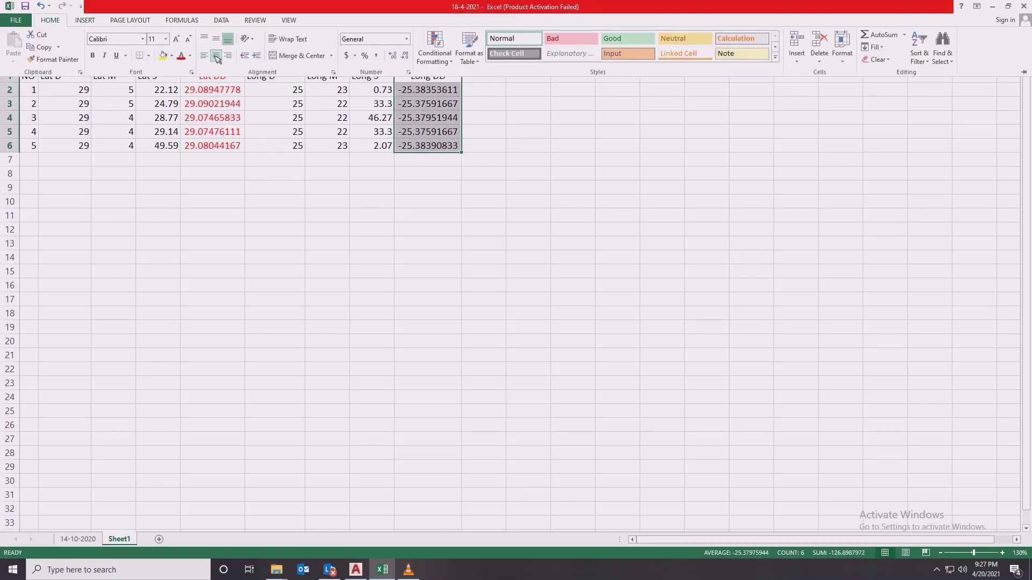
{"action": "left_click", "coordinate": [180, 56]}
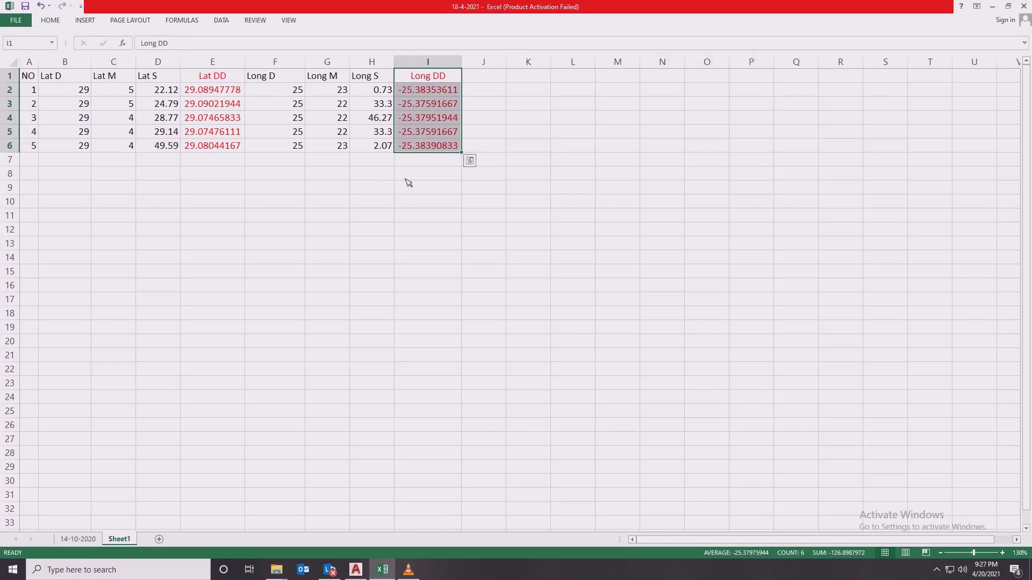
{"action": "left_click", "coordinate": [517, 186]}
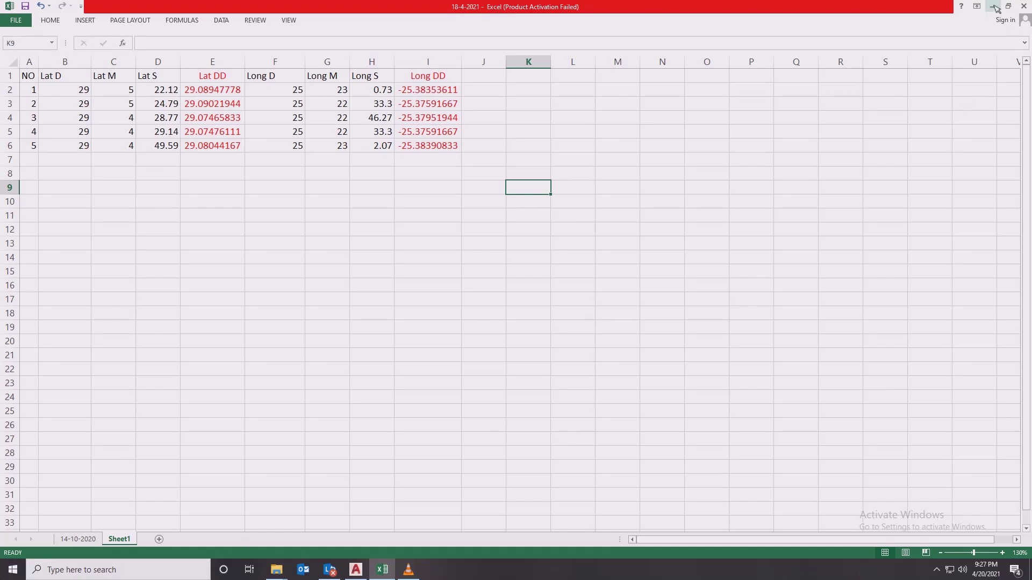
Minimize the workbook and switch to VLC media player
{"action": "left_click", "coordinate": [995, 7]}
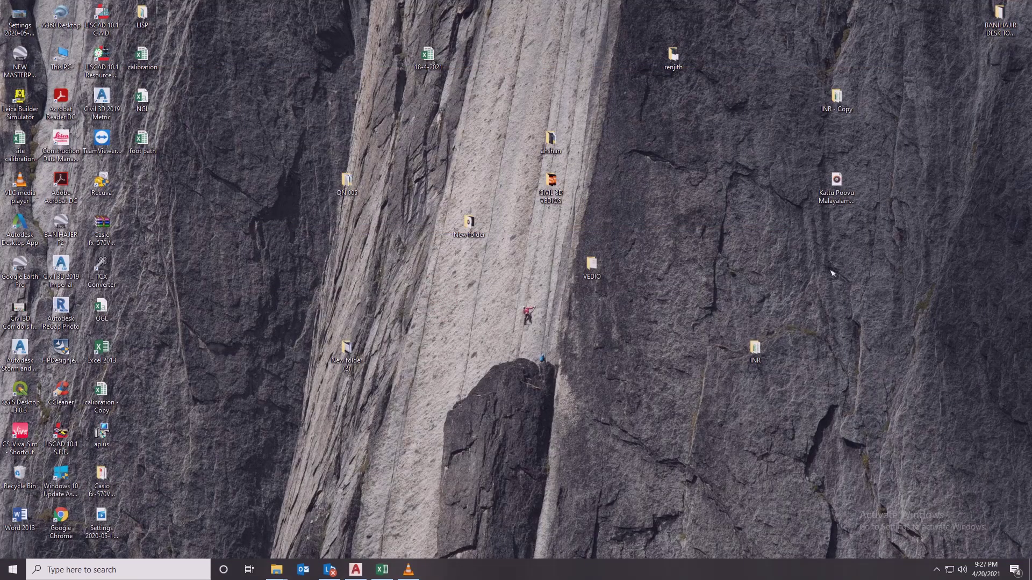
{"action": "left_click", "coordinate": [410, 571]}
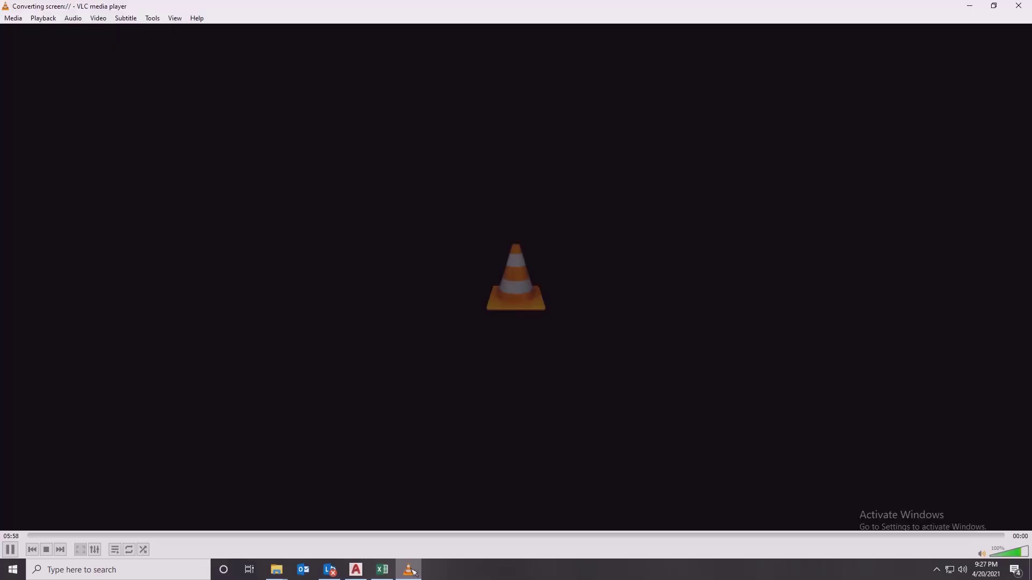